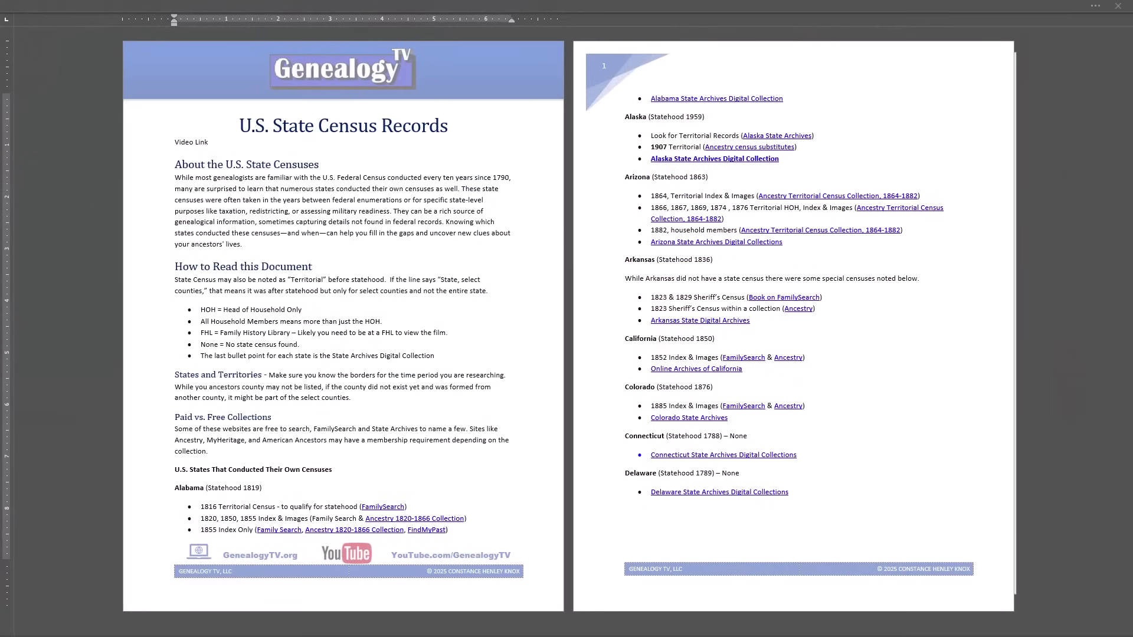
Step: Review the U.S. State Census Records handout, examining the state census years and collection links listed for each state
scroll(1100, 111, "down", 1)
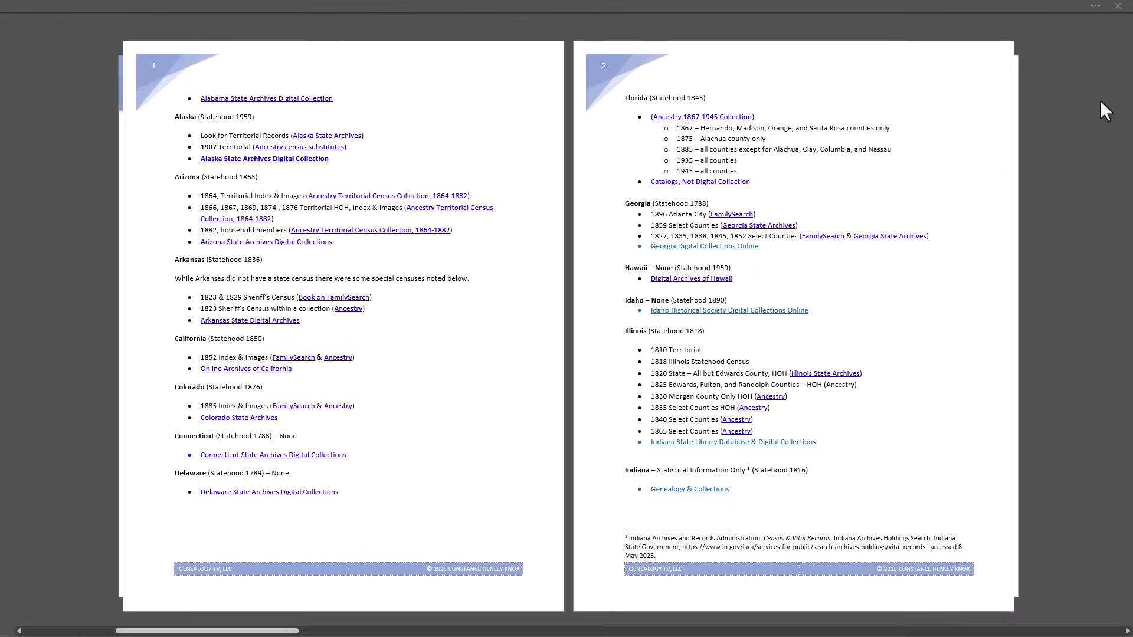
scroll(1101, 103, "down", 1)
scroll(1101, 102, "down", 1)
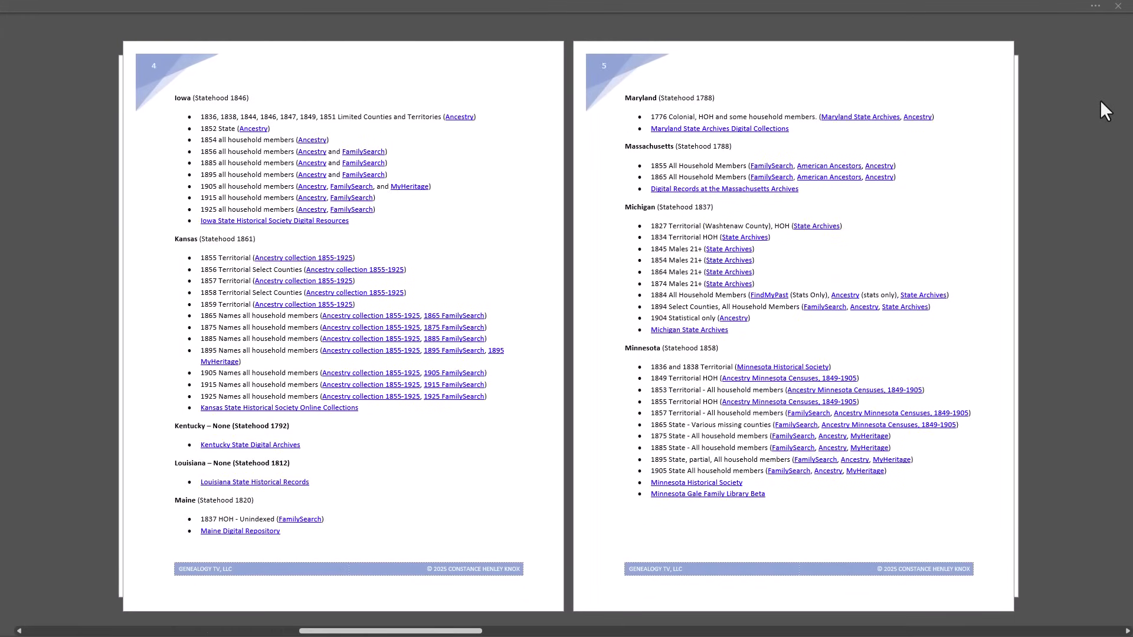
scroll(1100, 100, "down", 1)
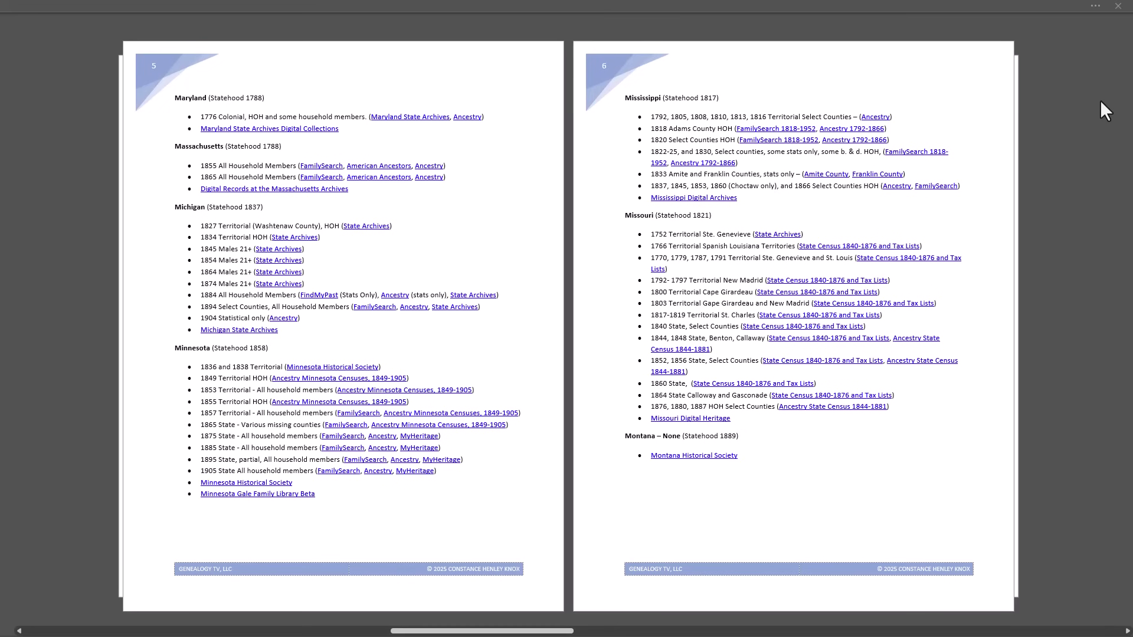
scroll(1100, 101, "down", 1)
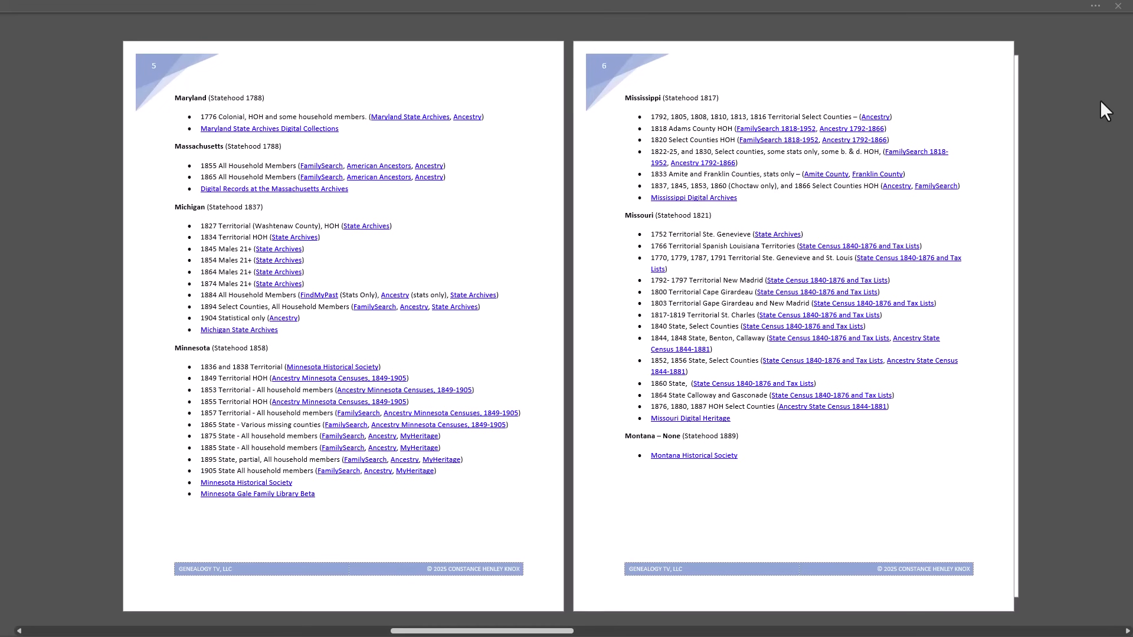
scroll(1100, 100, "down", 1)
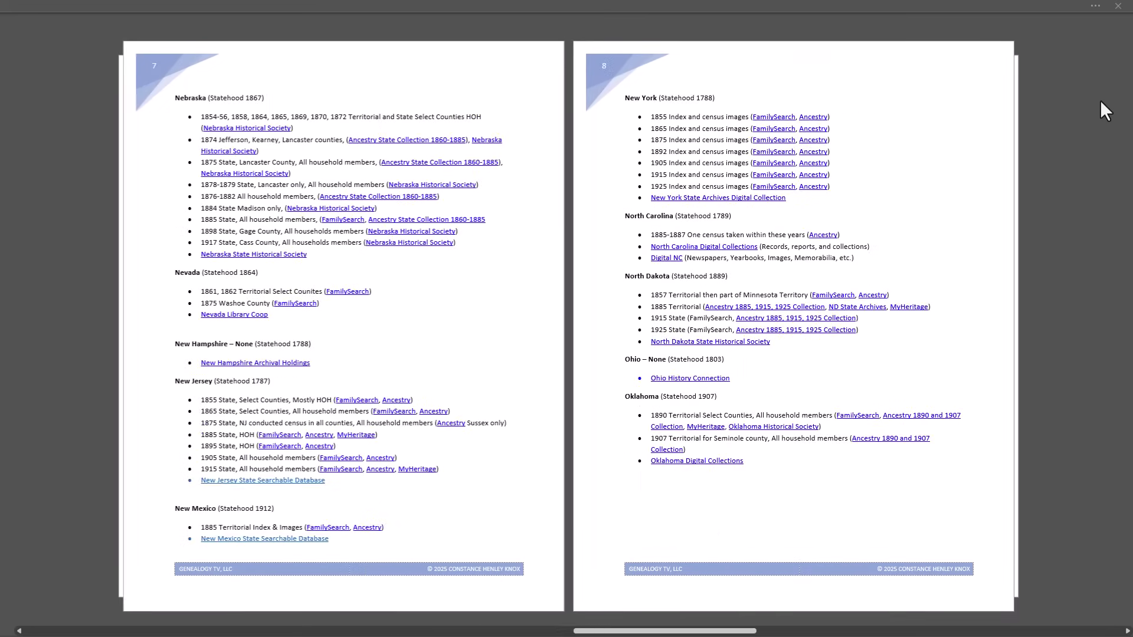
scroll(1100, 100, "down", 1)
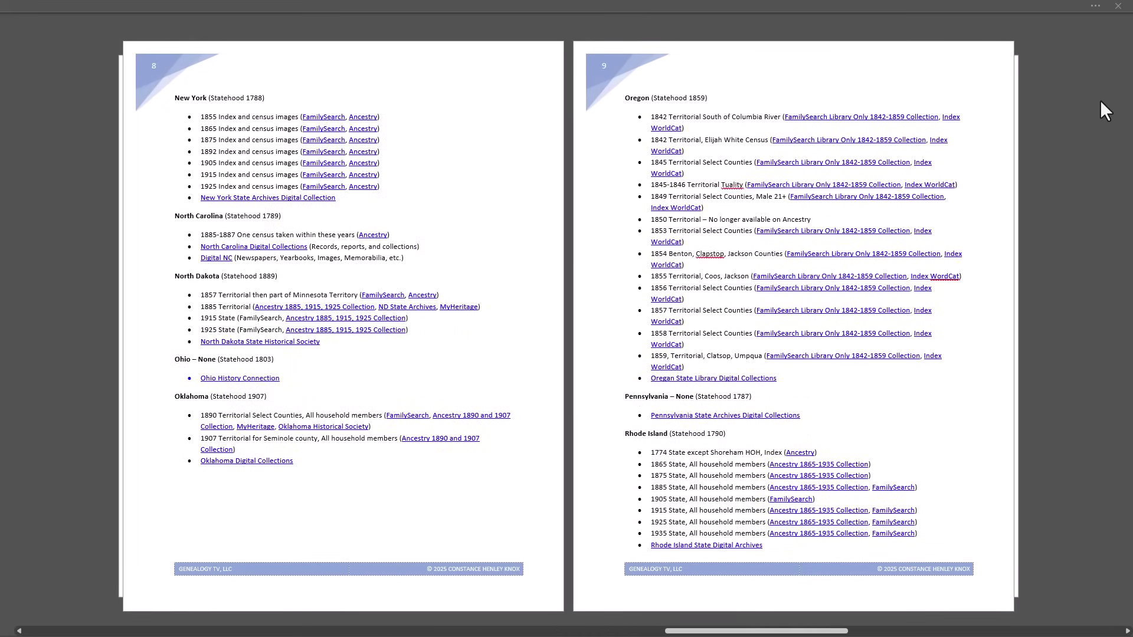
scroll(1100, 100, "down", 1)
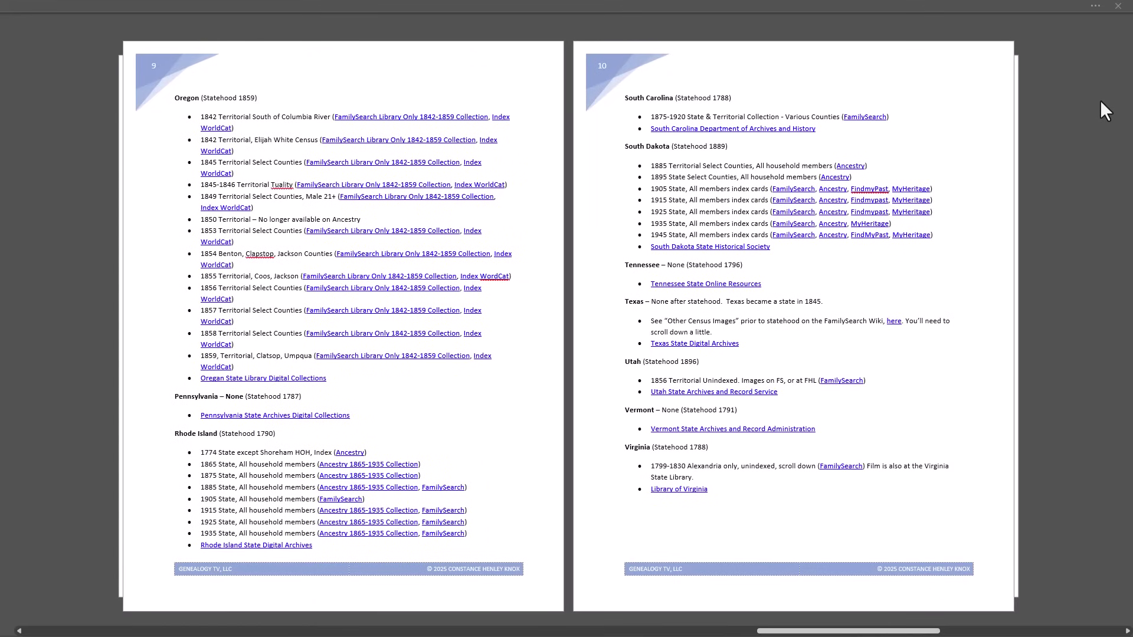
scroll(1099, 101, "down", 1)
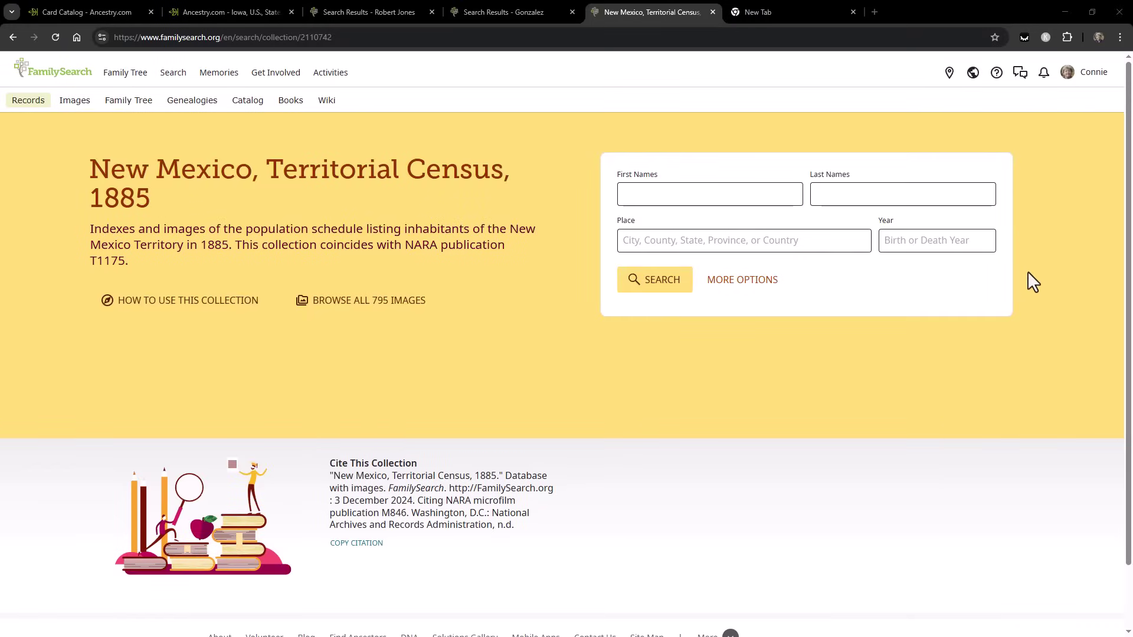
Step: On FamilySearch, open more search options for the New Mexico, Territorial Census, 1885 collection
left_click(742, 282)
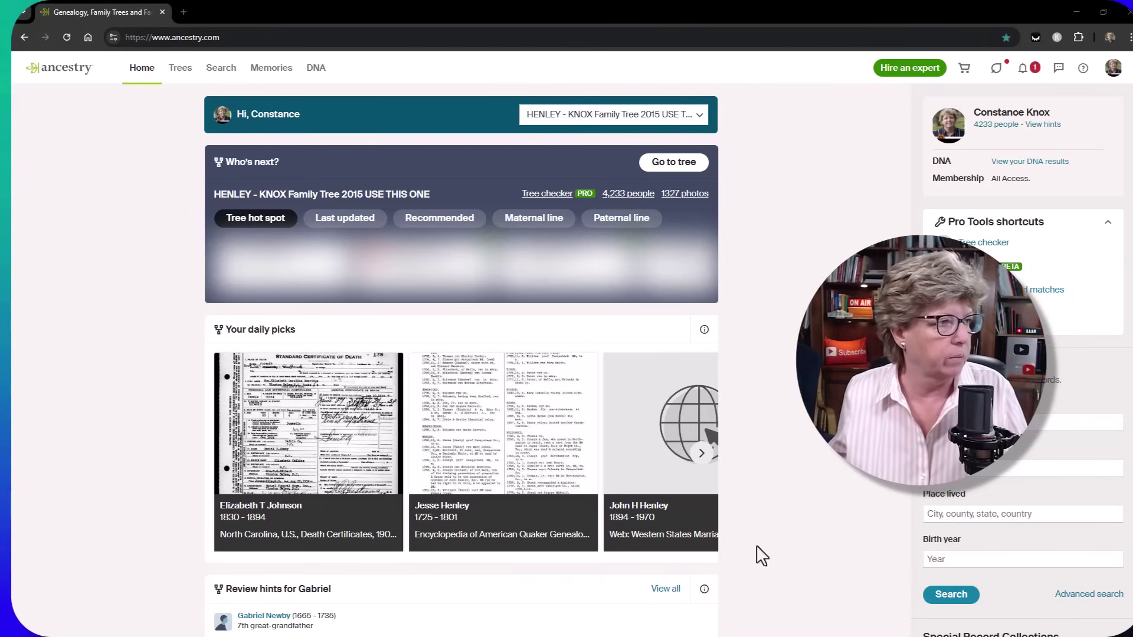
Step: Switch to Ancestry, open the Card Catalog and filter it to Census & Voter Lists collections for the USA
mouse_move(222, 80)
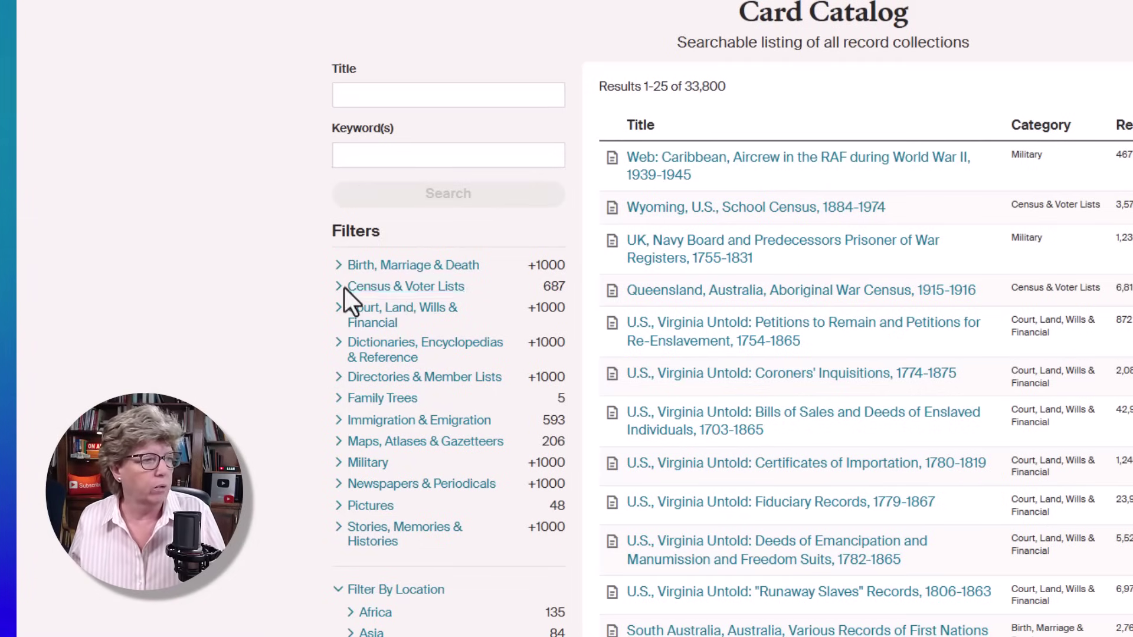
left_click(388, 288)
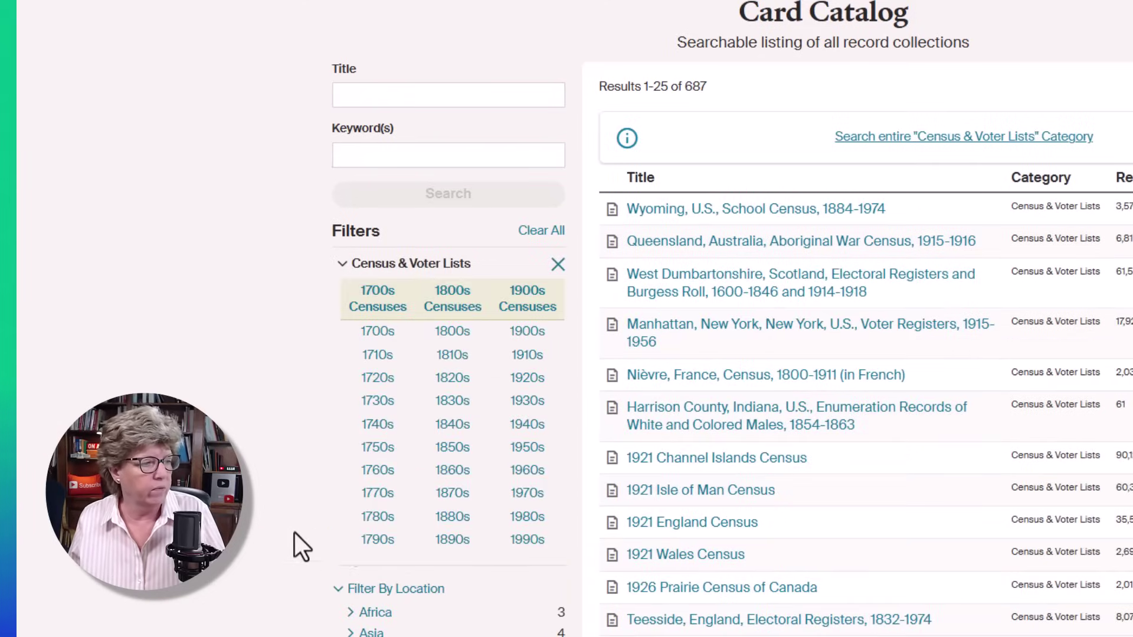
scroll(295, 533, "down", 6)
left_click(372, 438)
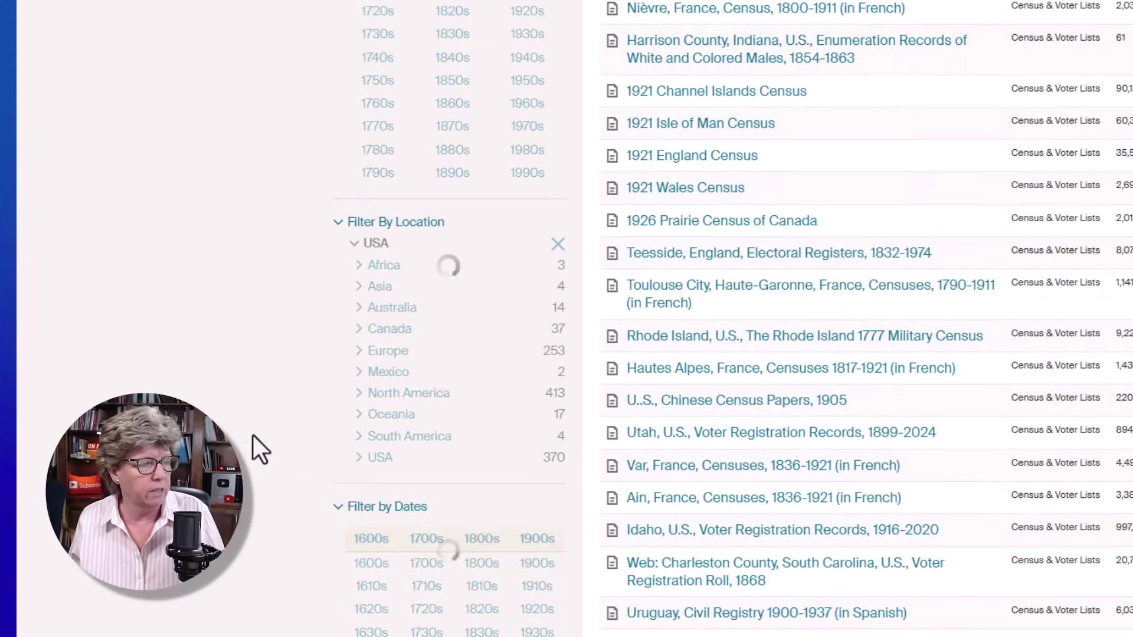
Step: Sort the filtered catalog results by Record Count
scroll(250, 408, "up", 5)
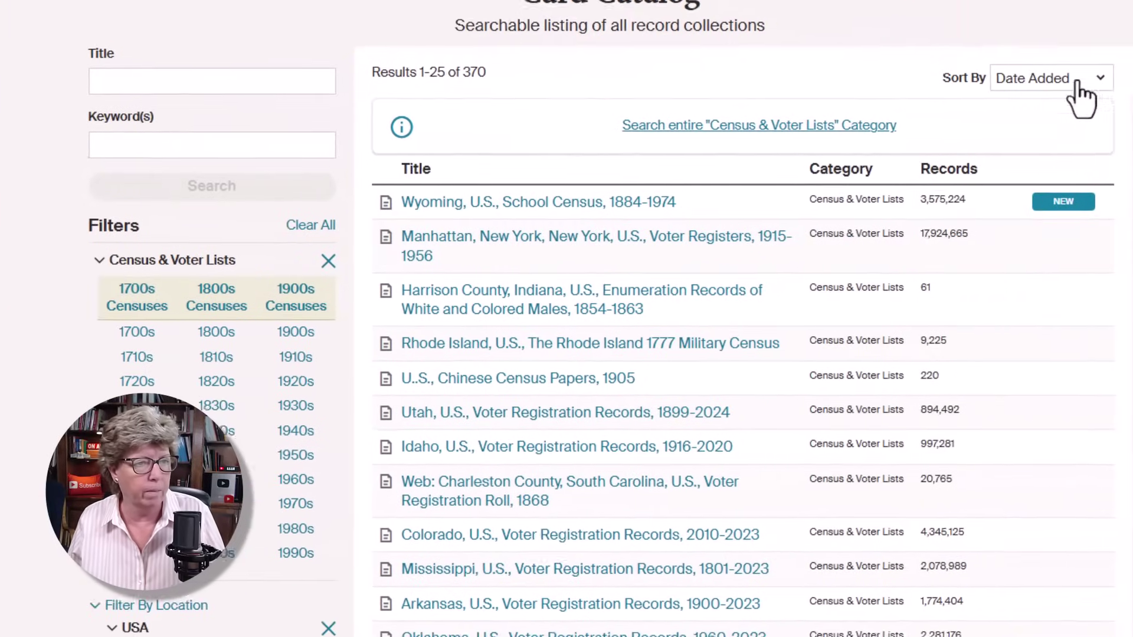
left_click(1077, 81)
left_click(1067, 182)
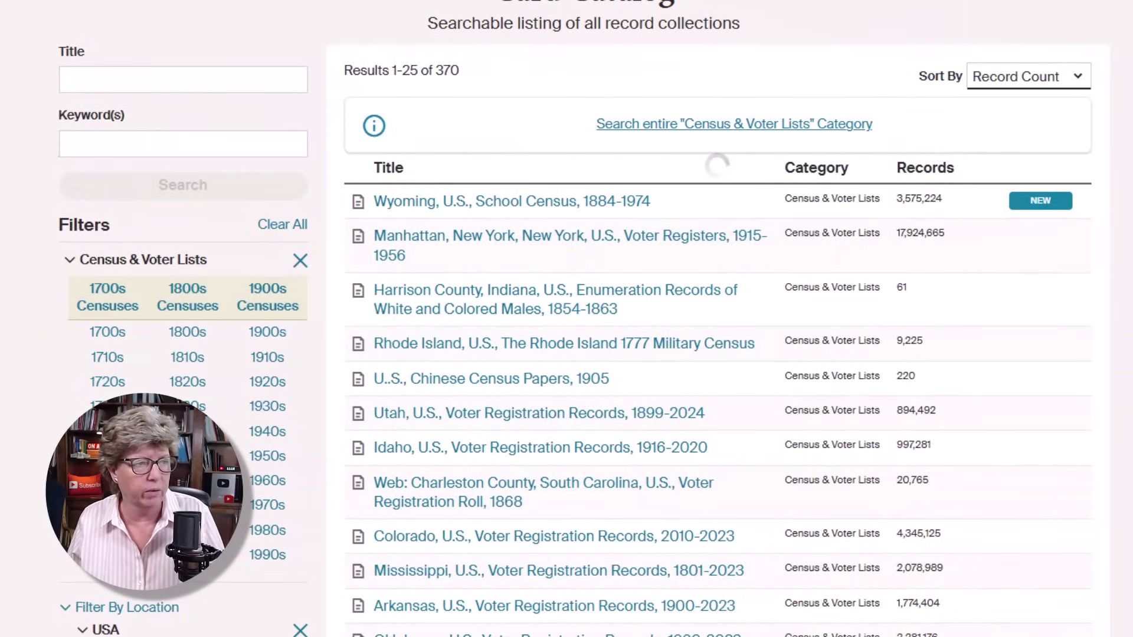
Step: Examine the catalog titles for state and county census collections, including the description of Kansas, U.S., City and County Census Records, 1919-1961
mouse_move(413, 189)
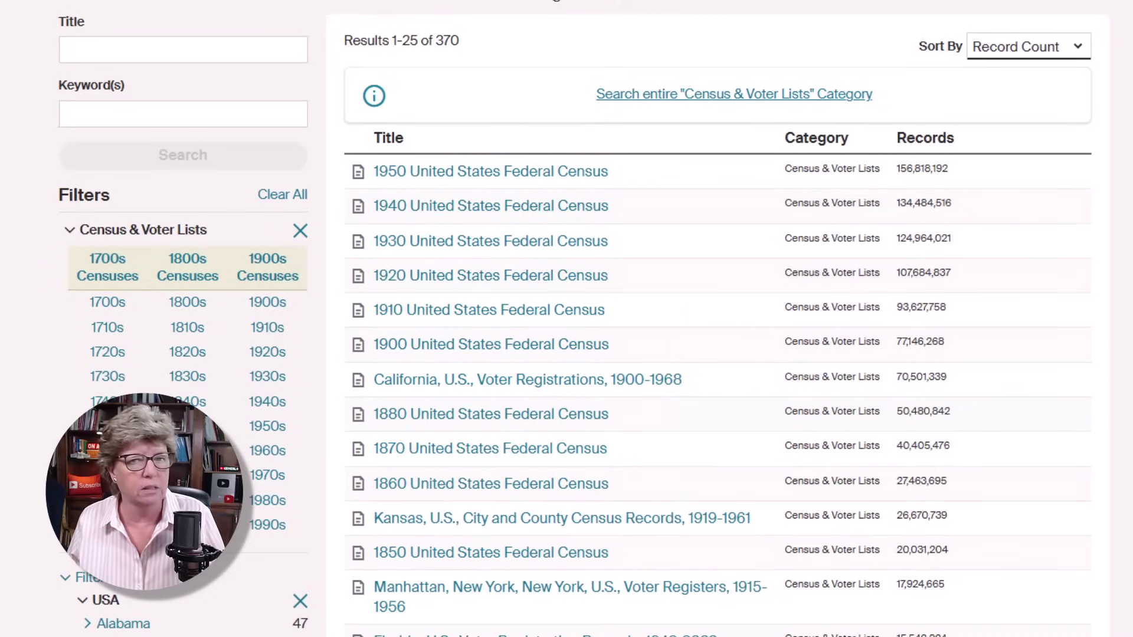
scroll(567, 319, "down", 3)
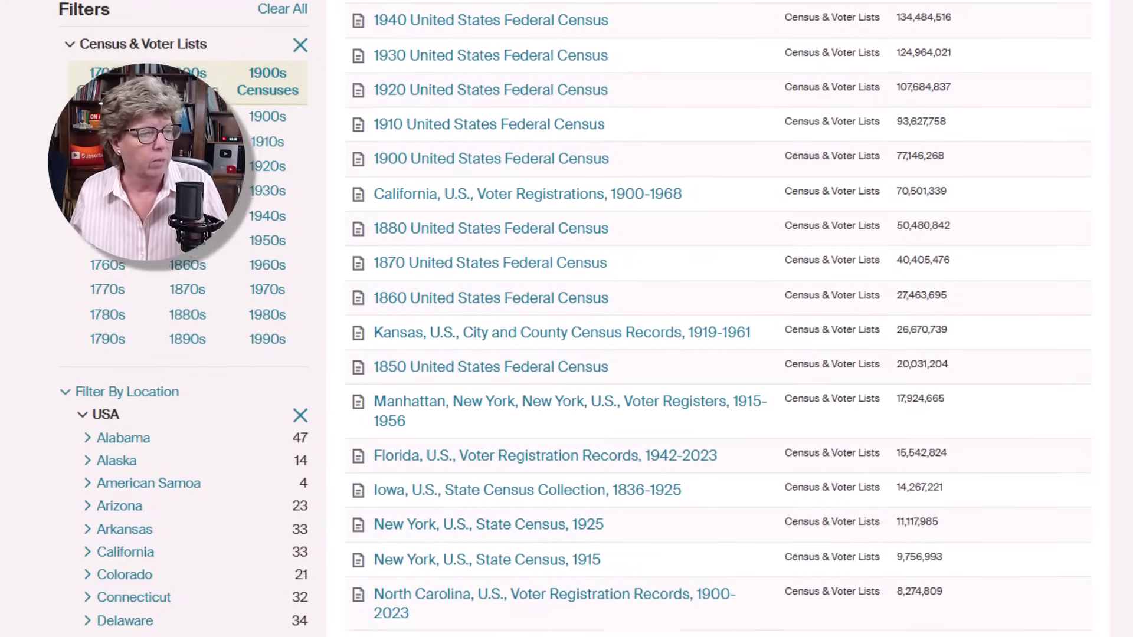
scroll(534, 608, "down", 2)
scroll(653, 136, "up", 5)
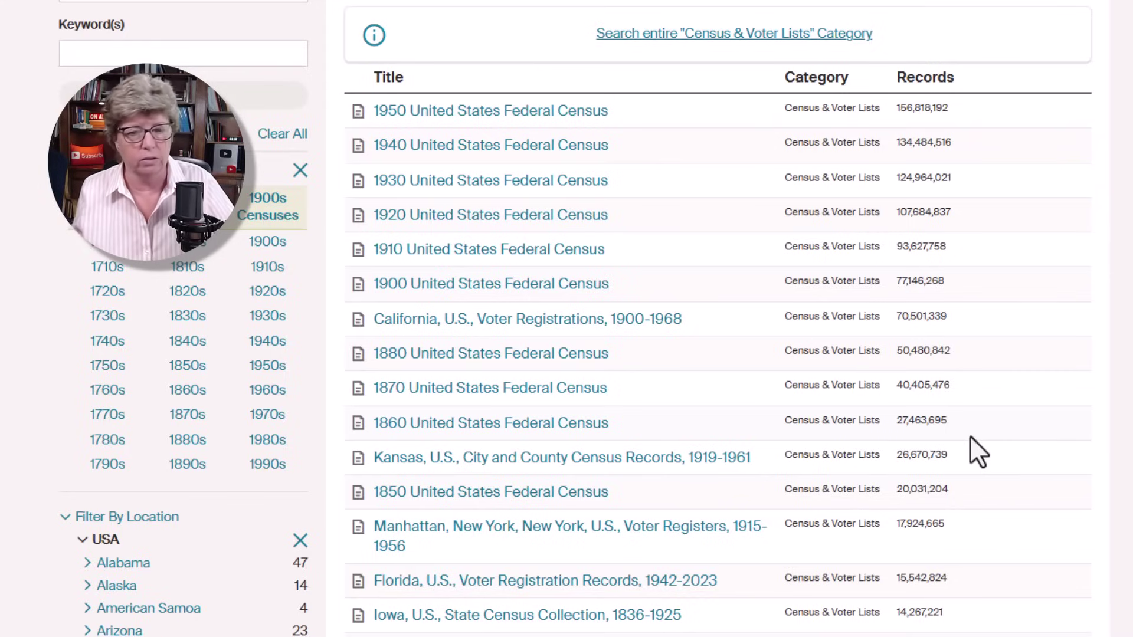
scroll(970, 437, "down", 3)
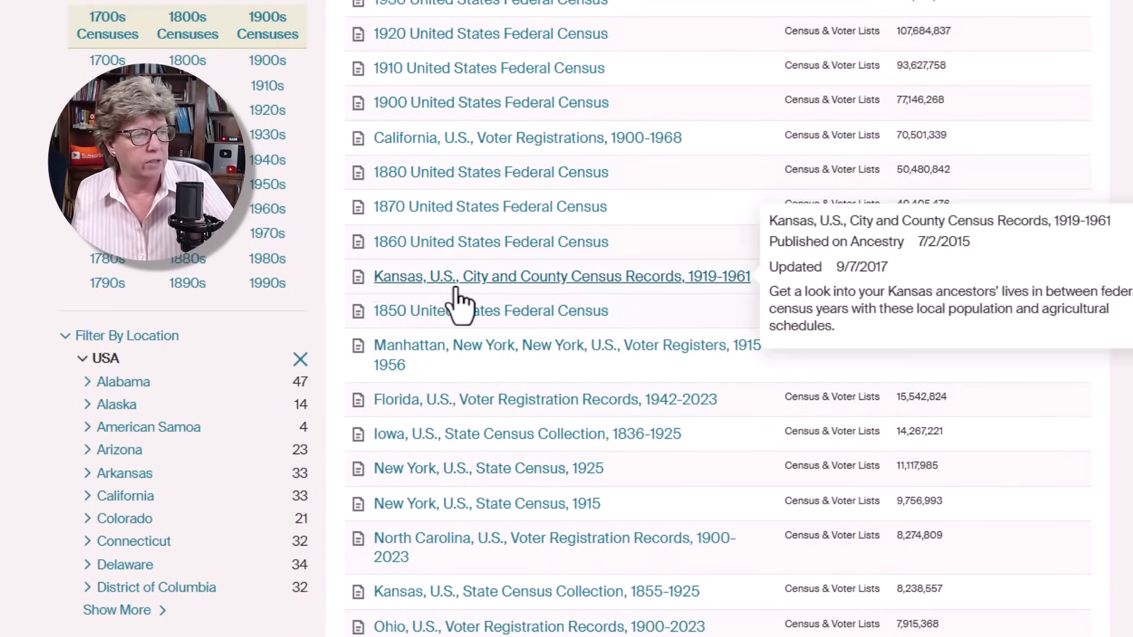
mouse_move(624, 289)
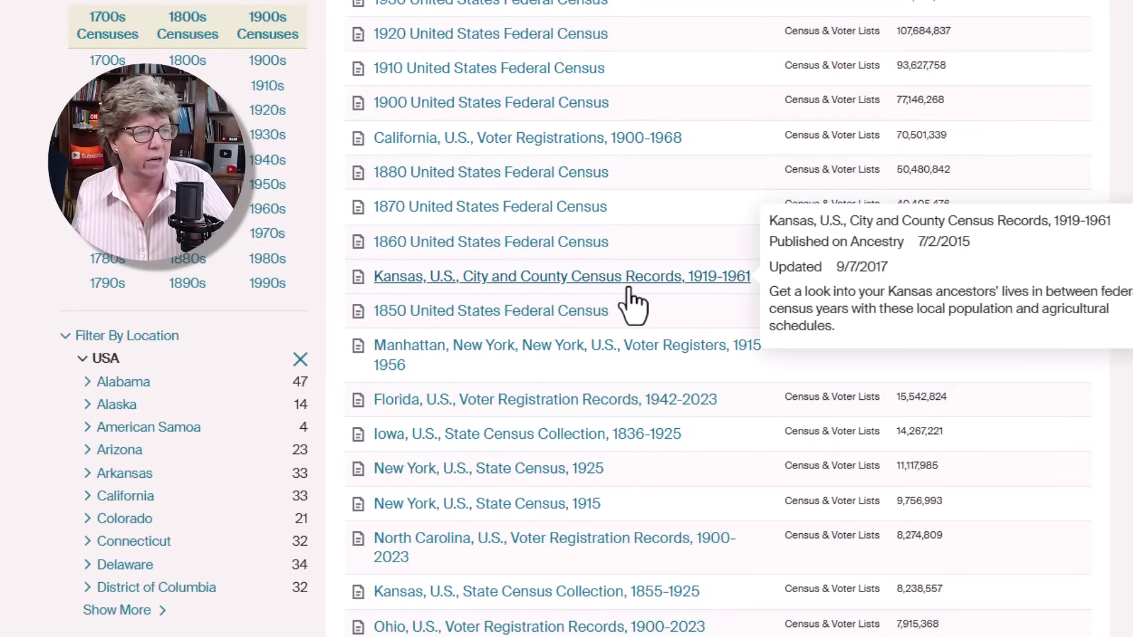
scroll(961, 304, "down", 3)
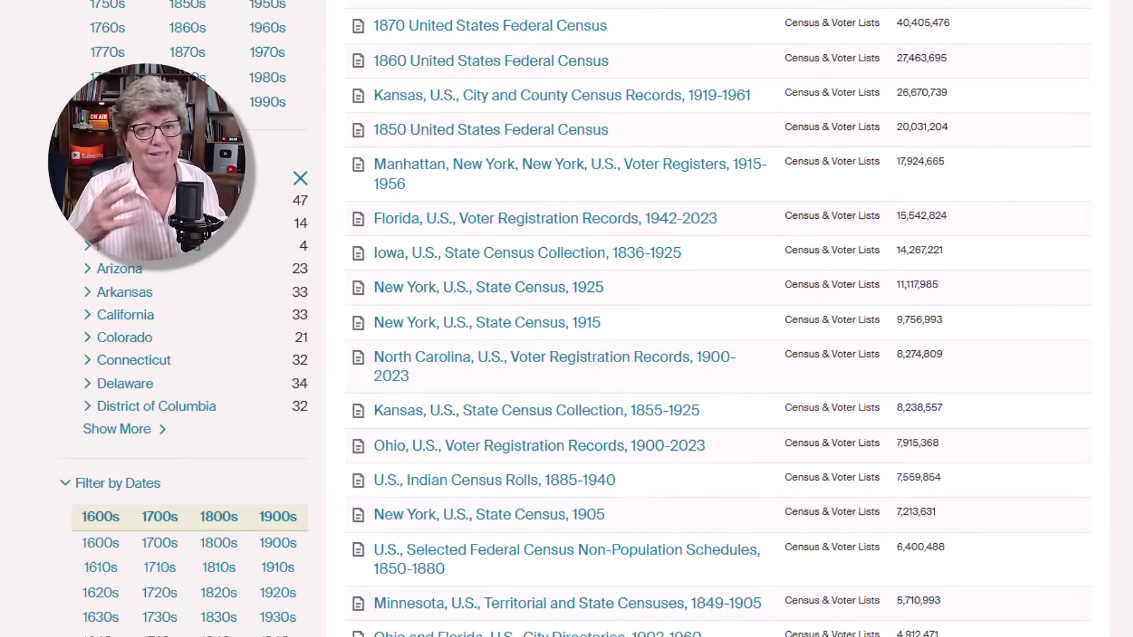
Step: Open Iowa, U.S., State Census Collection, 1836-1925 in a new tab and switch to it
mouse_move(473, 420)
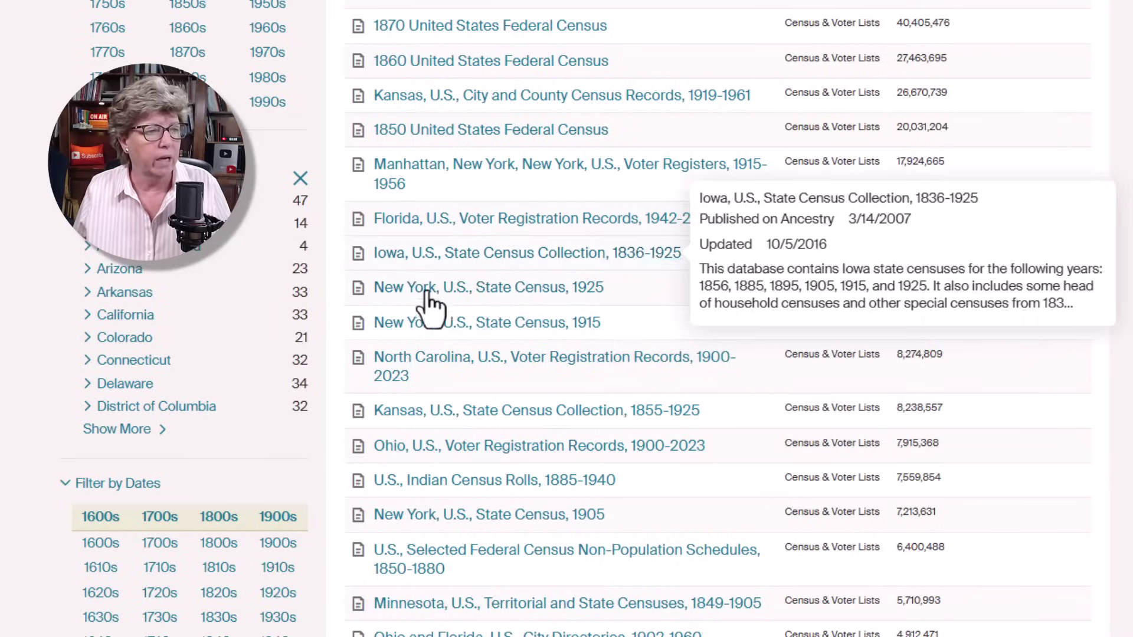
right_click(479, 259)
left_click(564, 276)
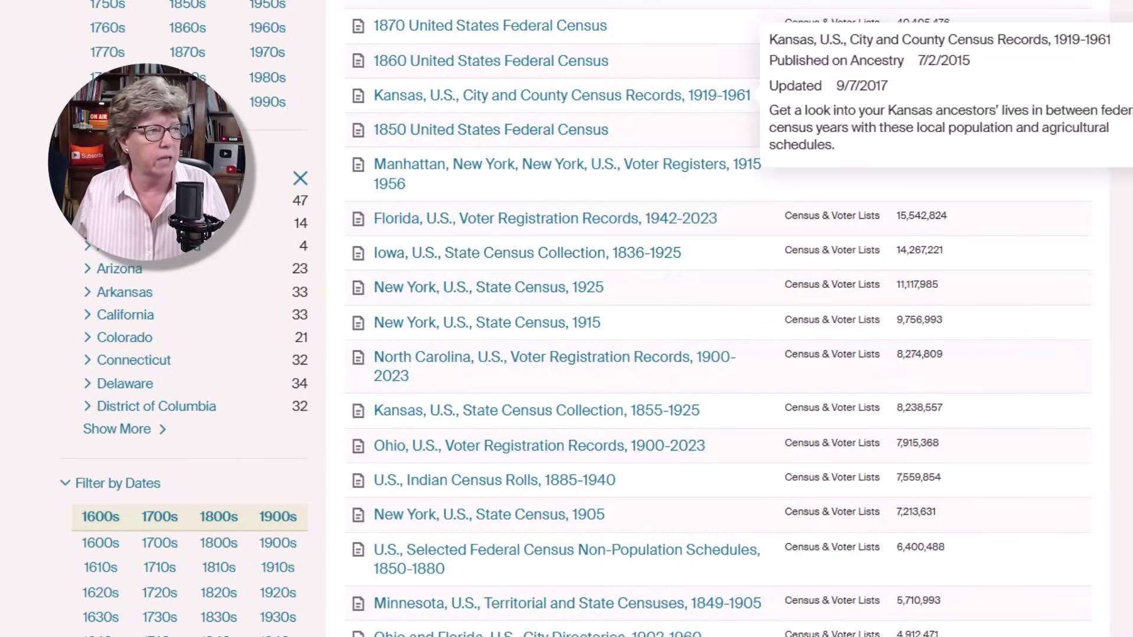
key("ctrl+Tab")
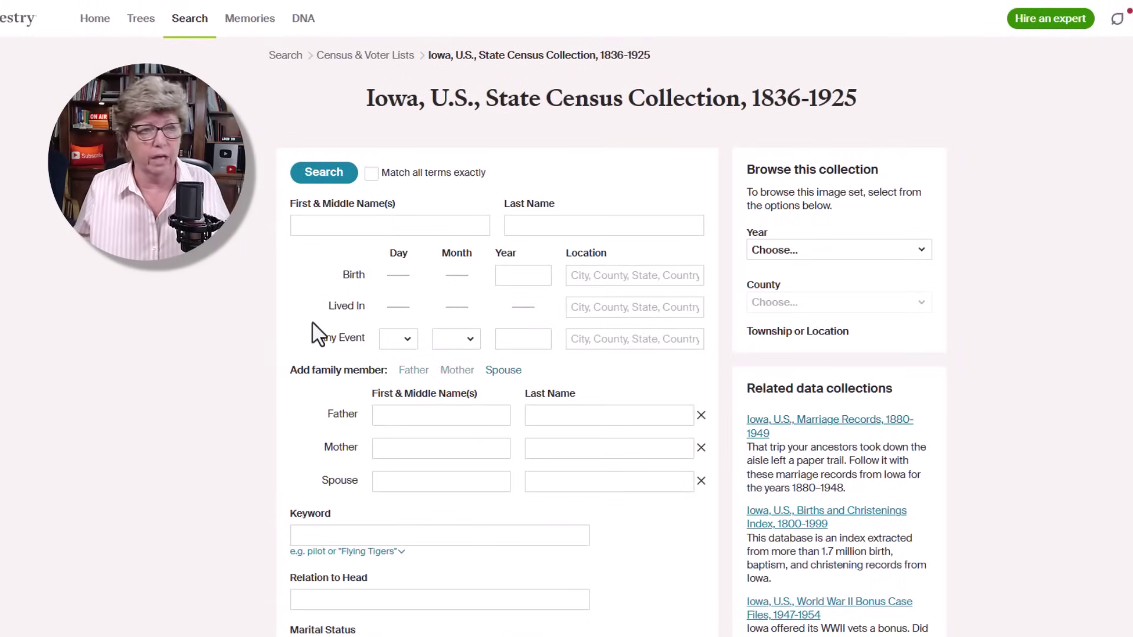
Step: Check which census years can be browsed in the Iowa collection, leaving the year unselected
left_click(922, 249)
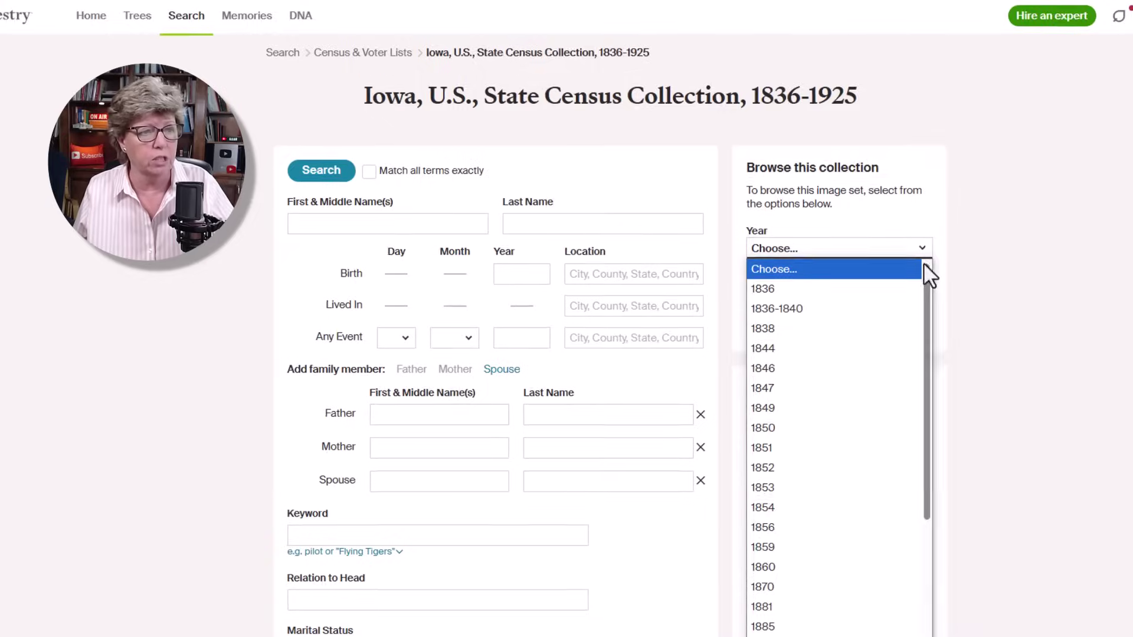
left_click_drag(926, 287, 1120, 261)
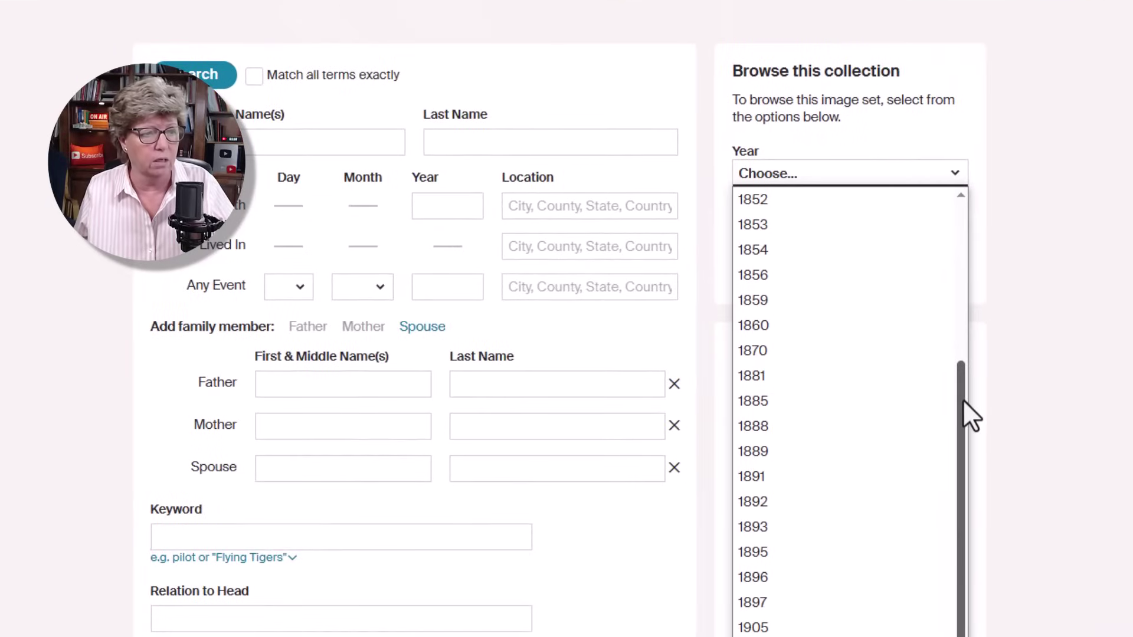
left_click(1095, 131)
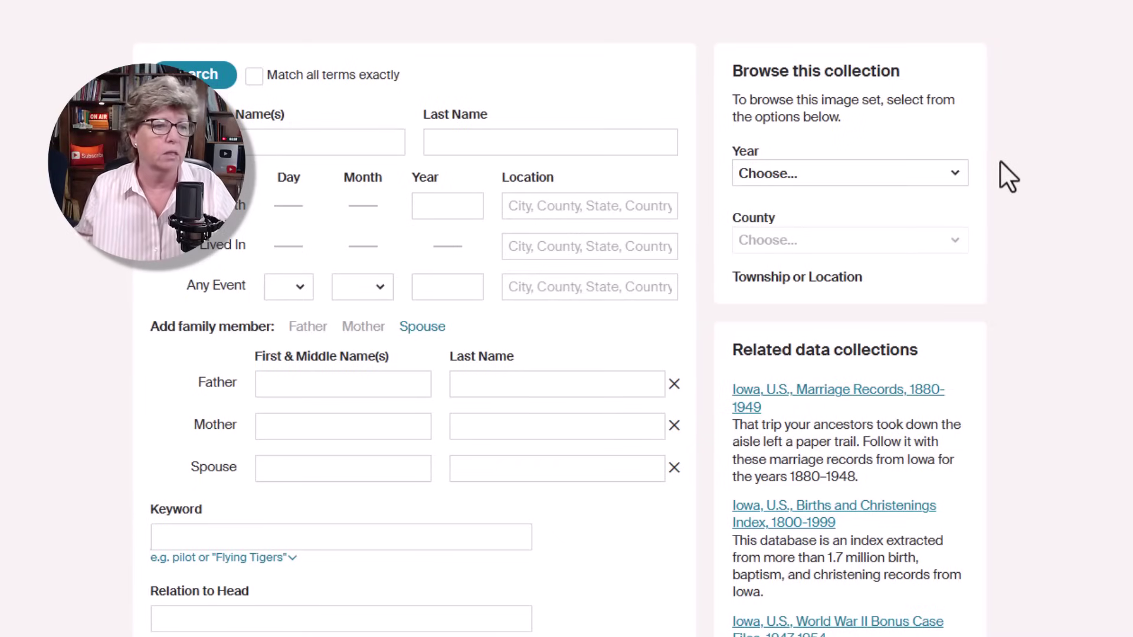
Step: Browse the Iowa collection by year 1849 and county Boone, and open the Not Stated township images
left_click(944, 177)
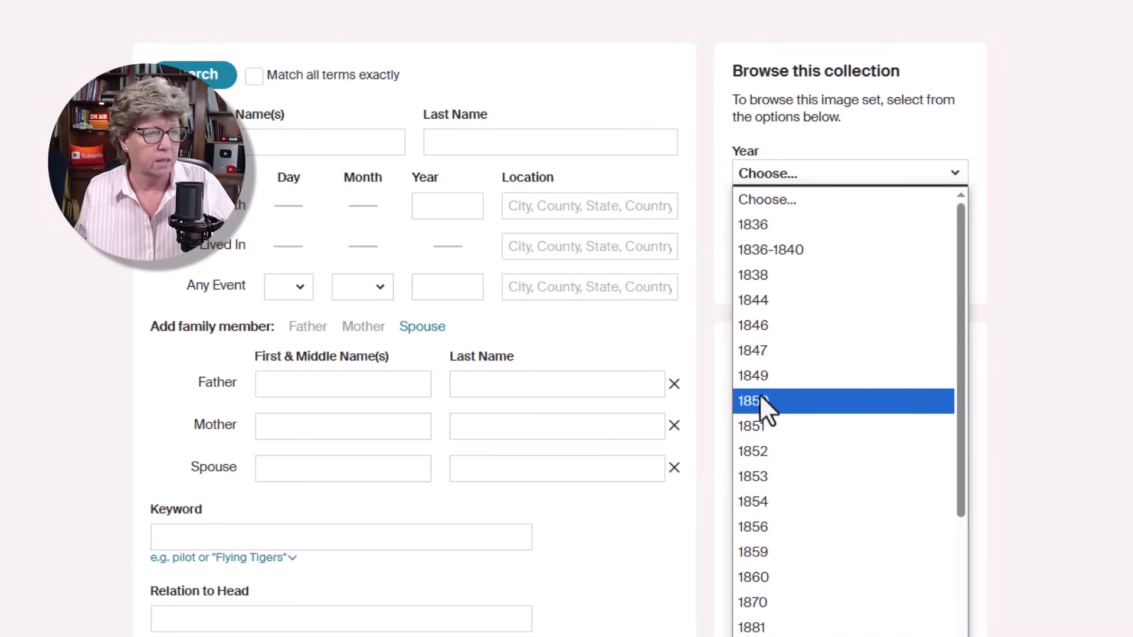
left_click(783, 375)
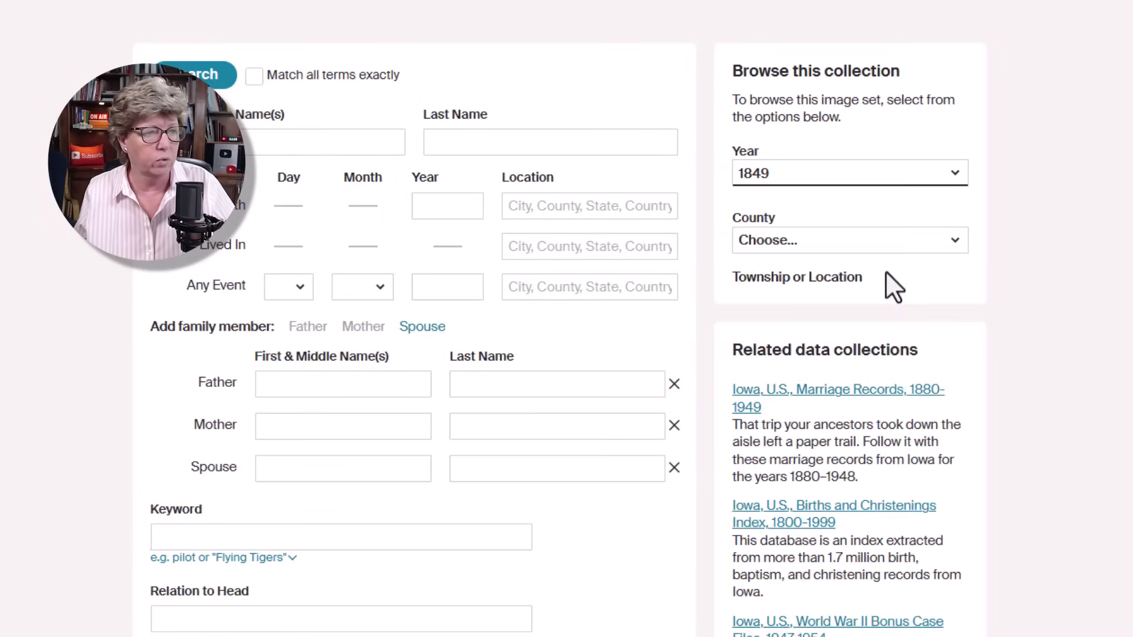
left_click(865, 240)
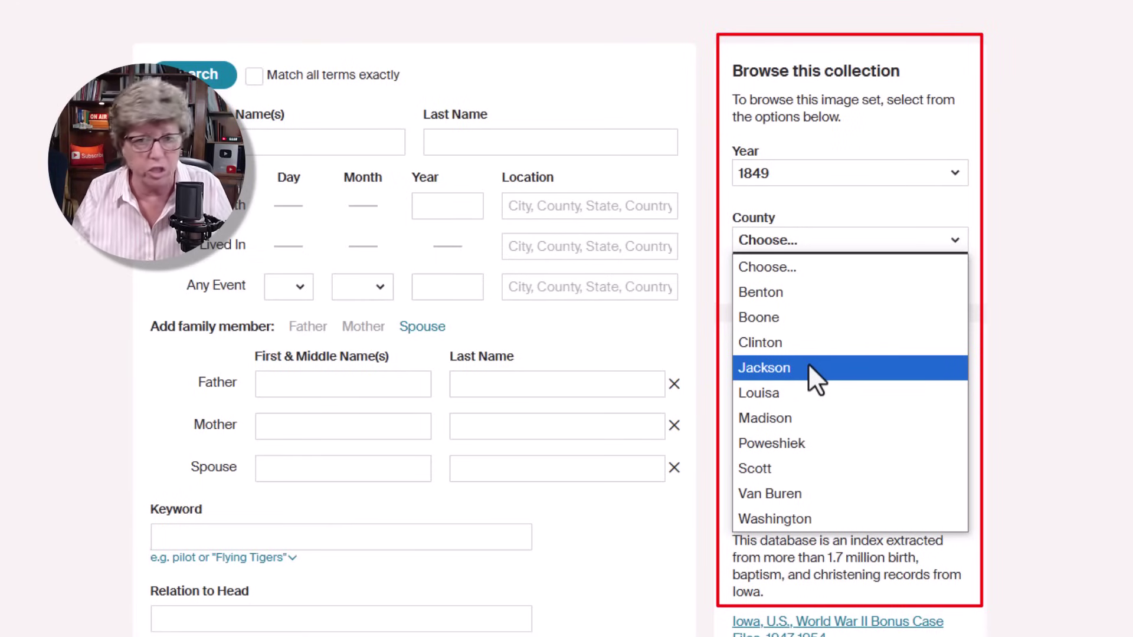
left_click(780, 321)
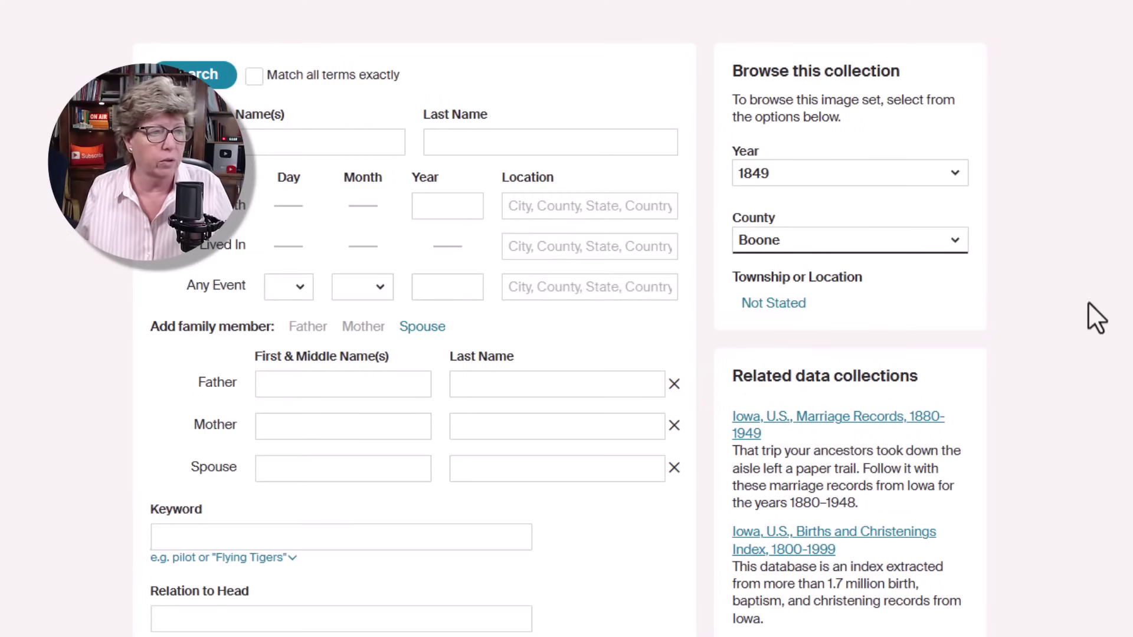
left_click(778, 303)
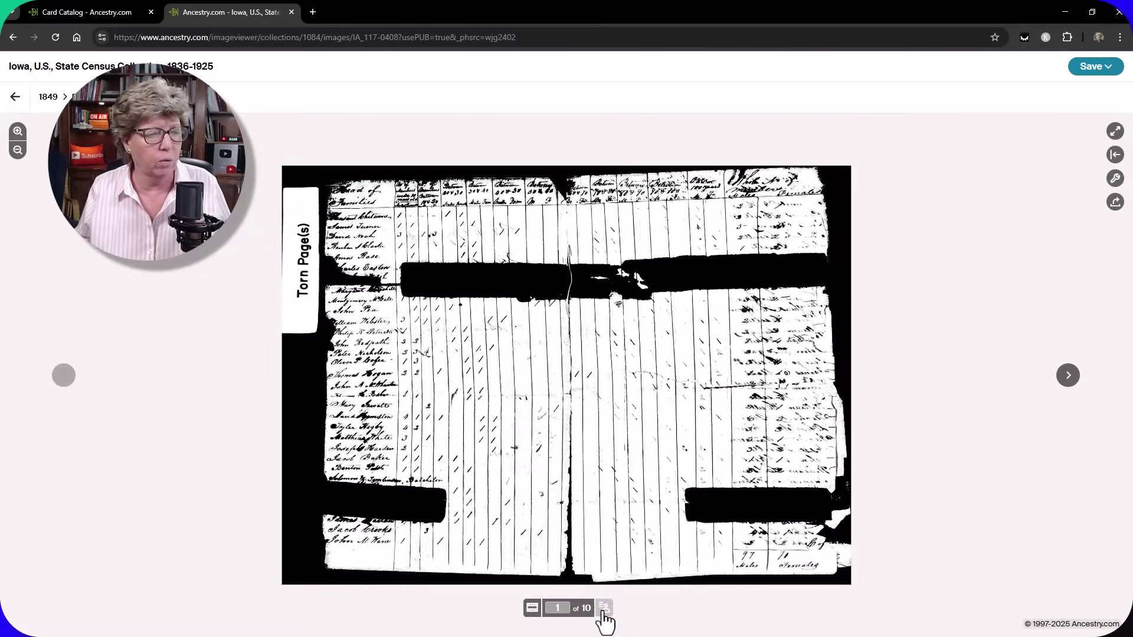
Step: Display the name index with the first 1849 Boone census image and examine the page's head-of-household entries and tally columns
left_click(605, 607)
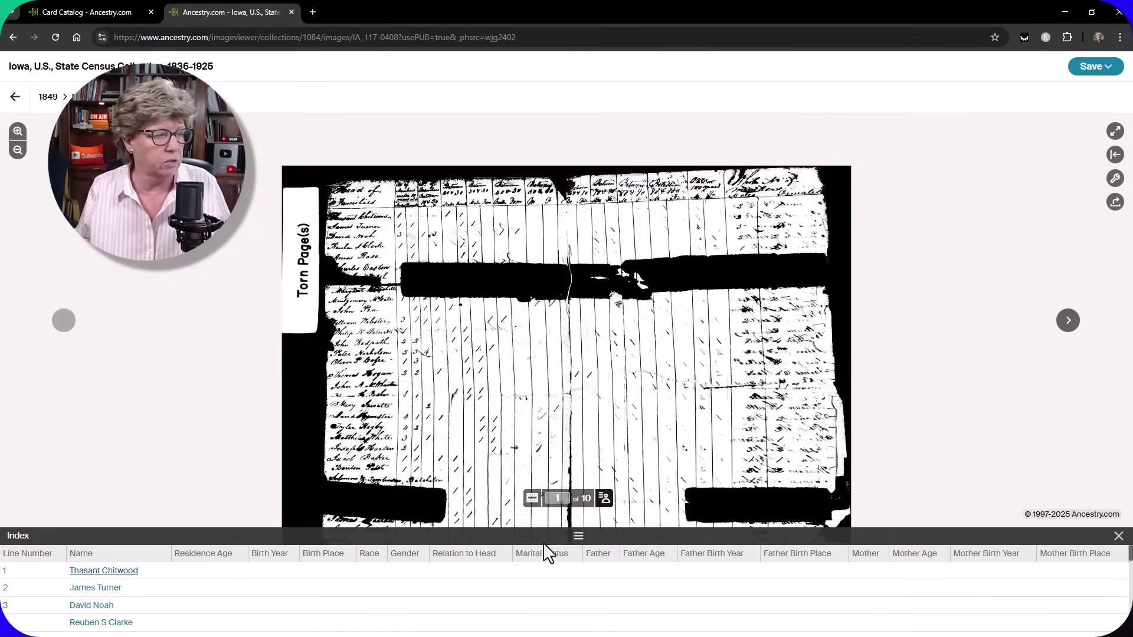
left_click_drag(579, 536, 591, 477)
left_click_drag(693, 394, 698, 333)
scroll(642, 379, "up", 2)
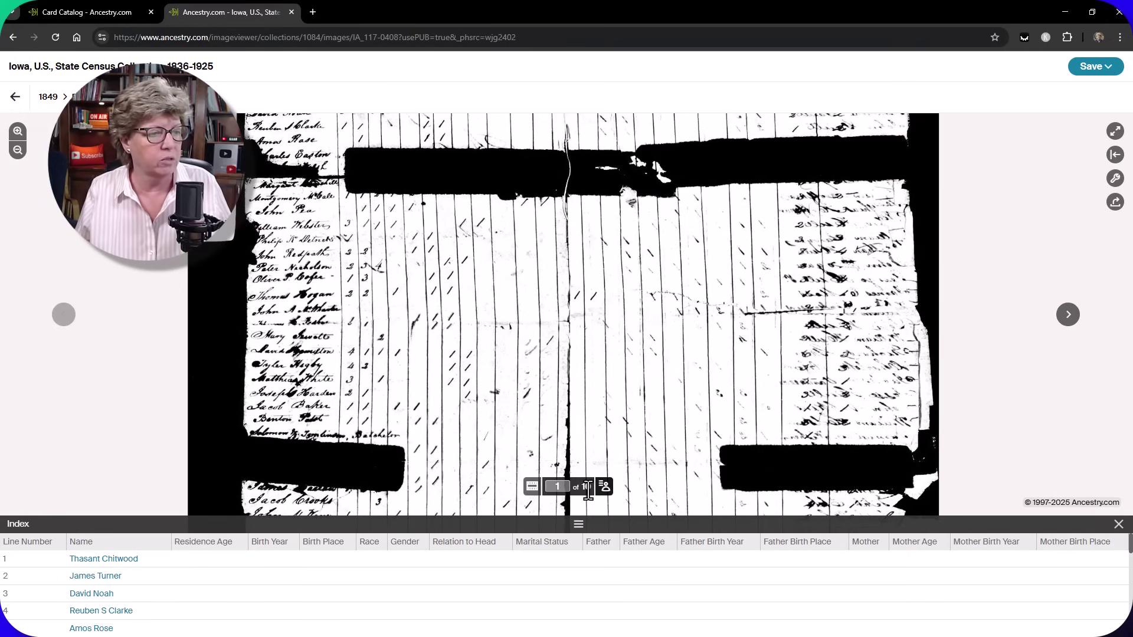
left_click_drag(489, 343, 519, 334)
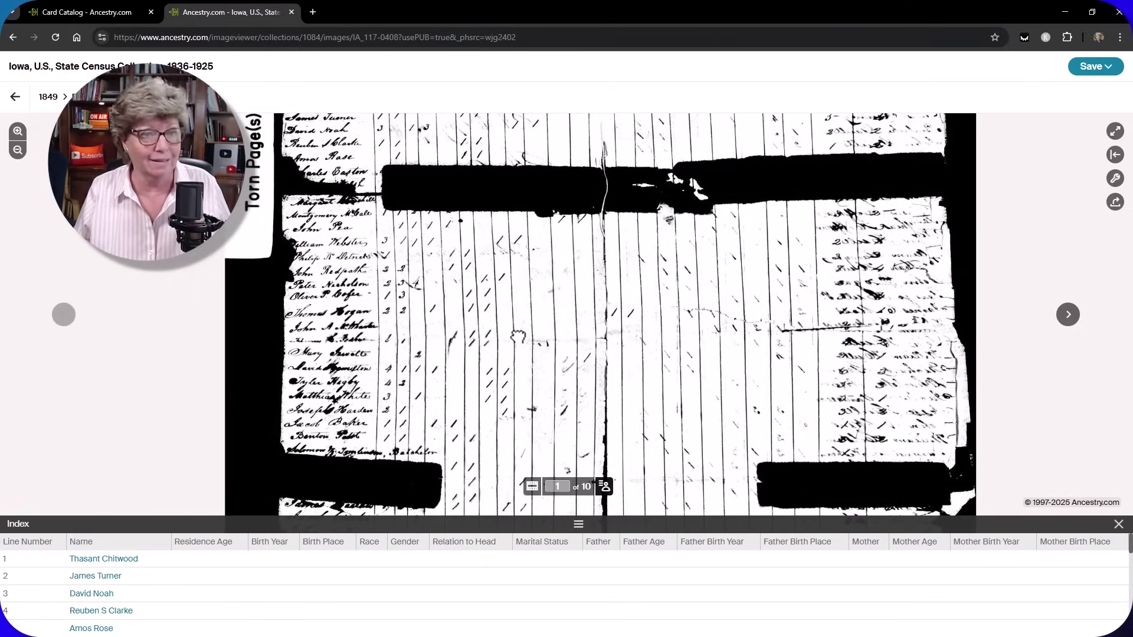
left_click_drag(602, 403, 599, 387)
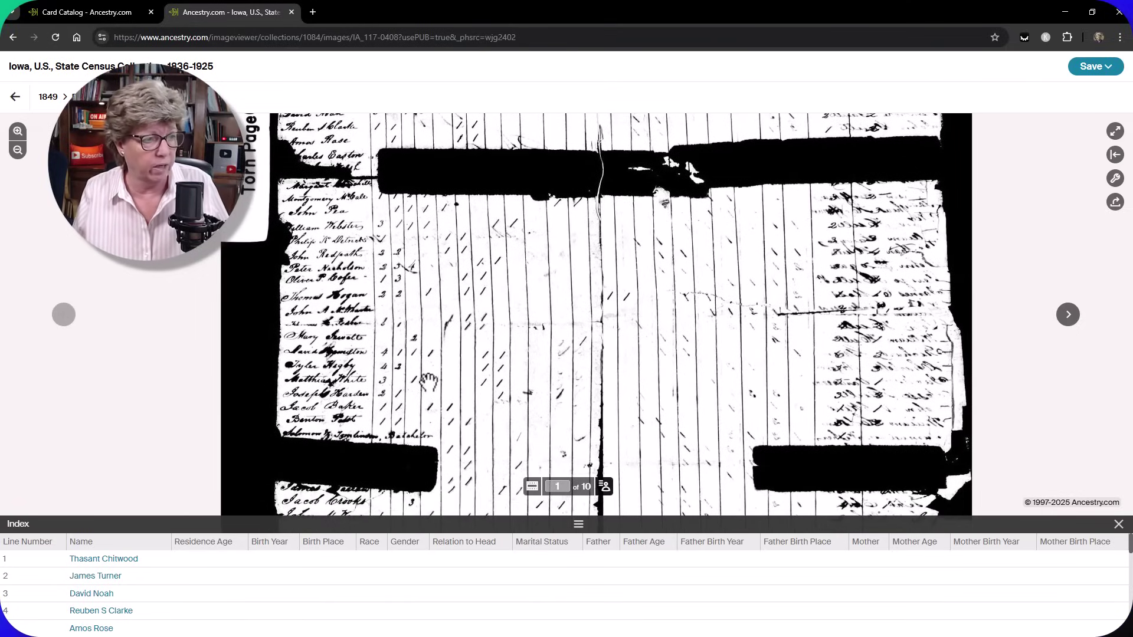
Step: Examine the column headings at the head of the first 1849 Boone census page
scroll(596, 283, "up", 3)
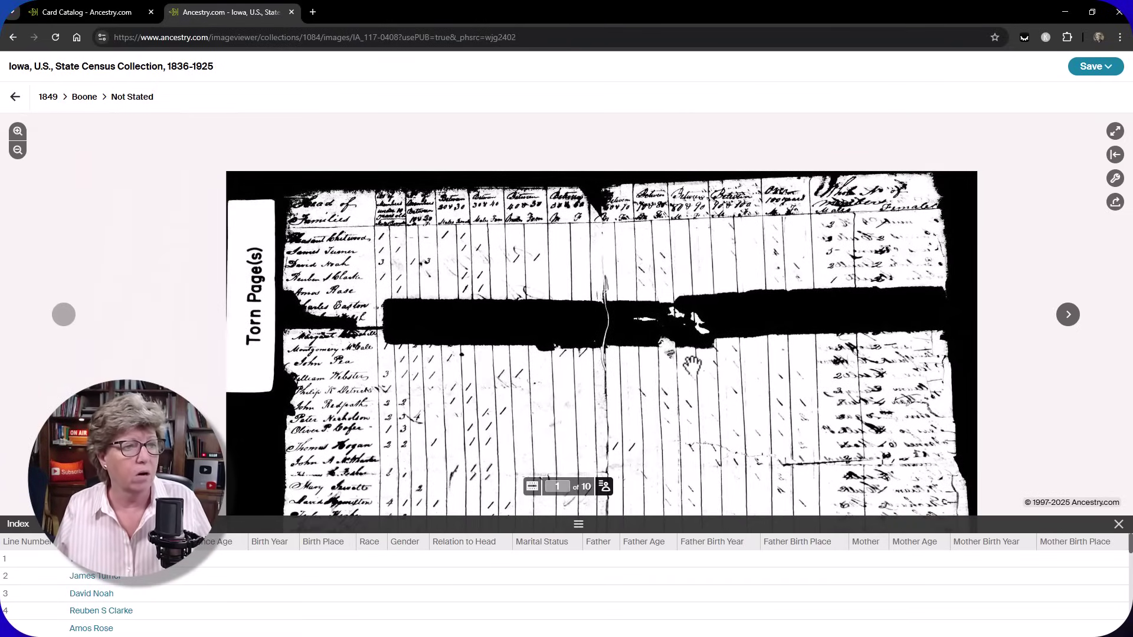
scroll(692, 364, "up", 4)
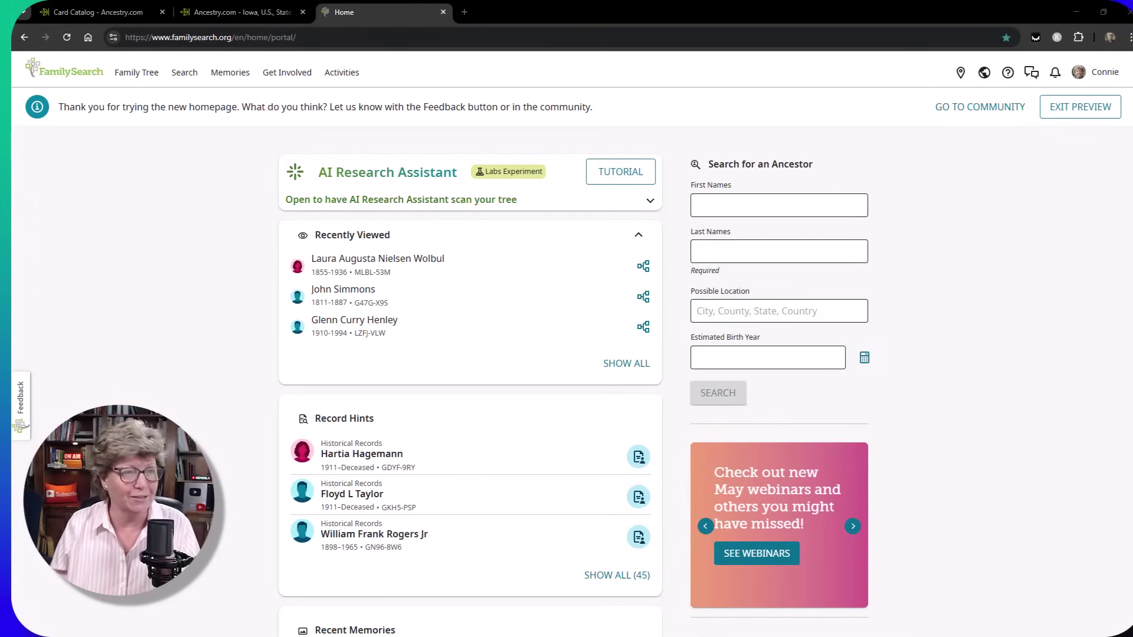
Step: Switch to the FamilySearch home page and open its historical records search
scroll(853, 150, "down", 1)
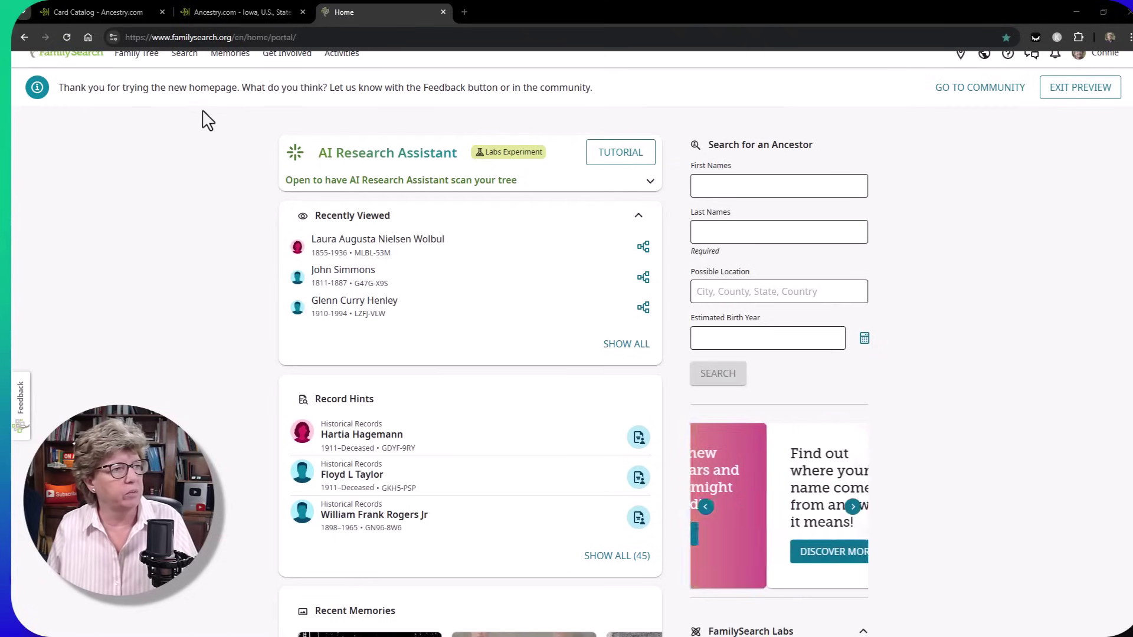
scroll(204, 120, "up", 1)
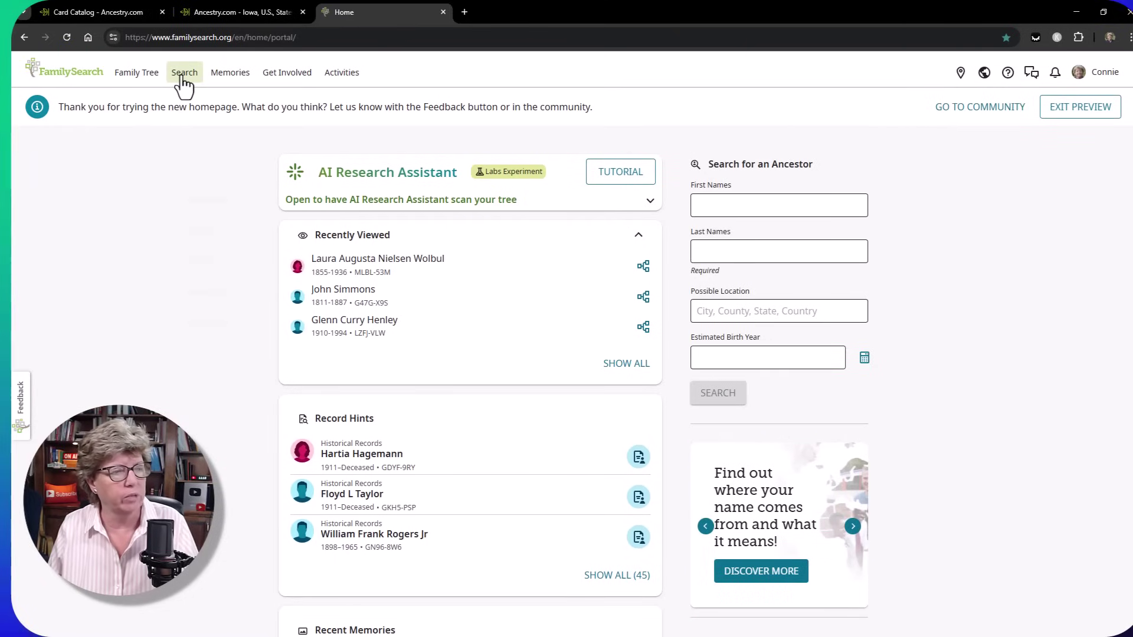
left_click(184, 86)
left_click(190, 113)
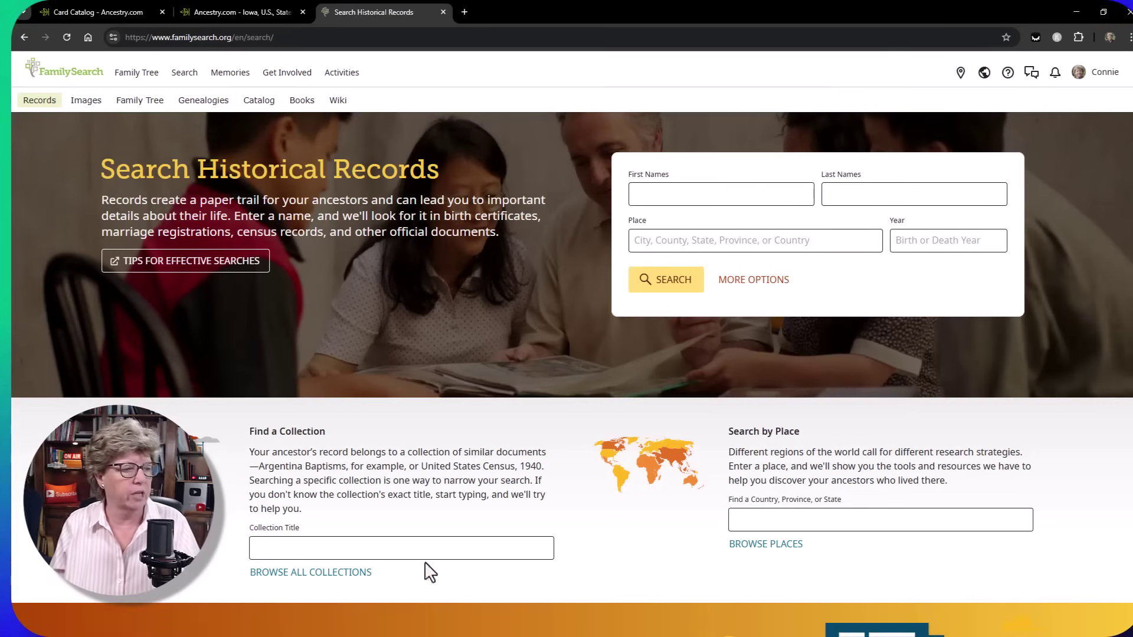
Step: Look up record collections with "State Census" in the collection title
left_click(392, 546)
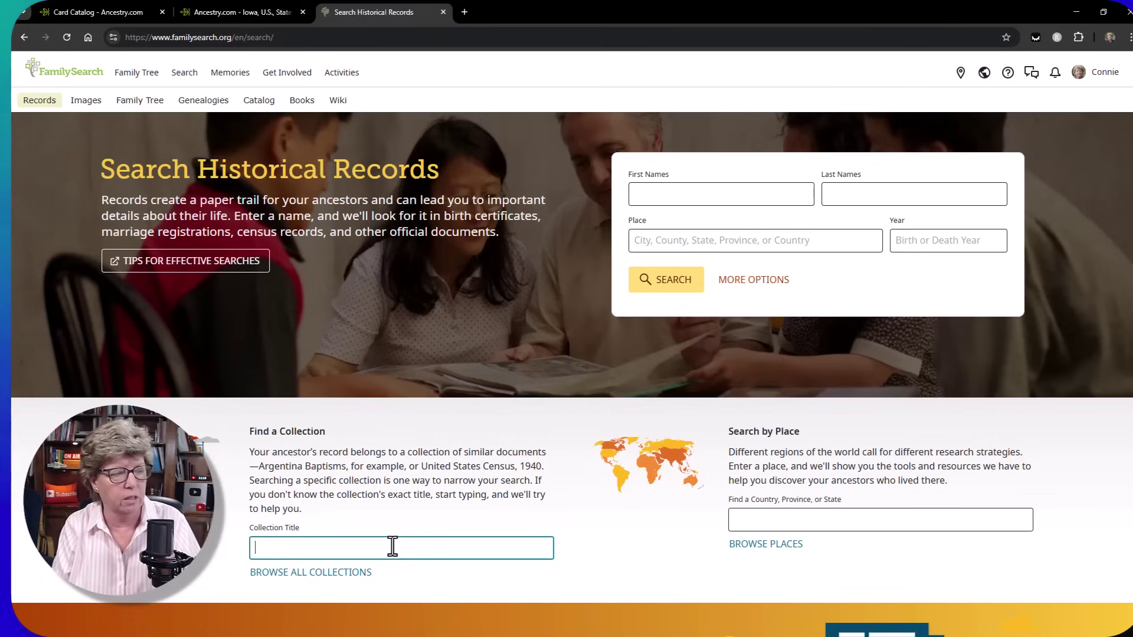
type("State Cenus")
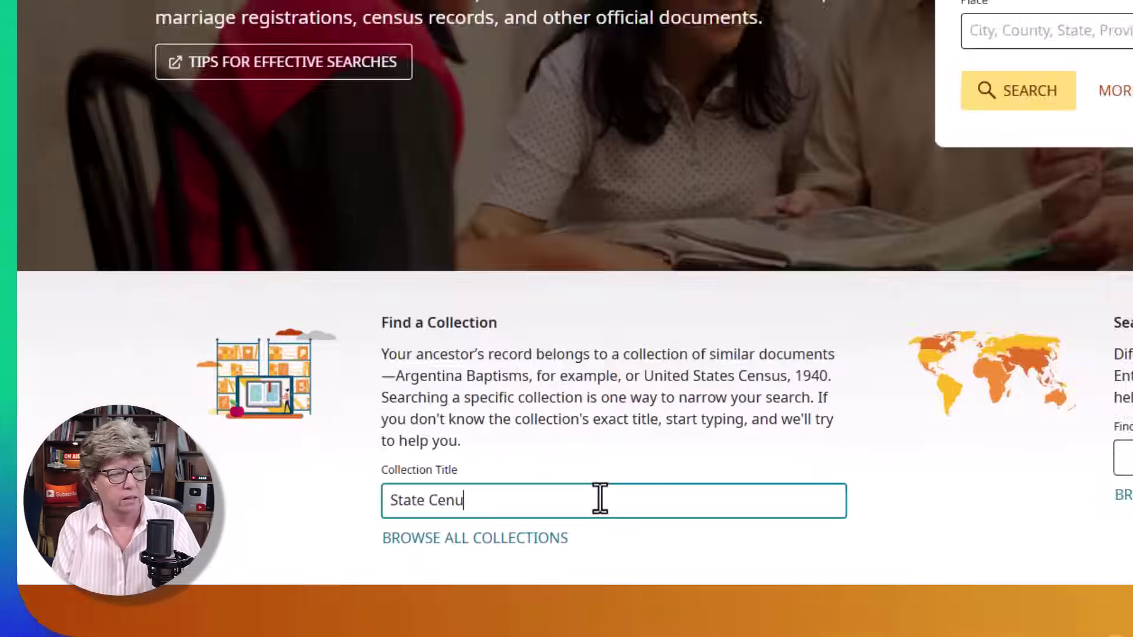
key("BackSpace")
key("BackSpace")
type("sus")
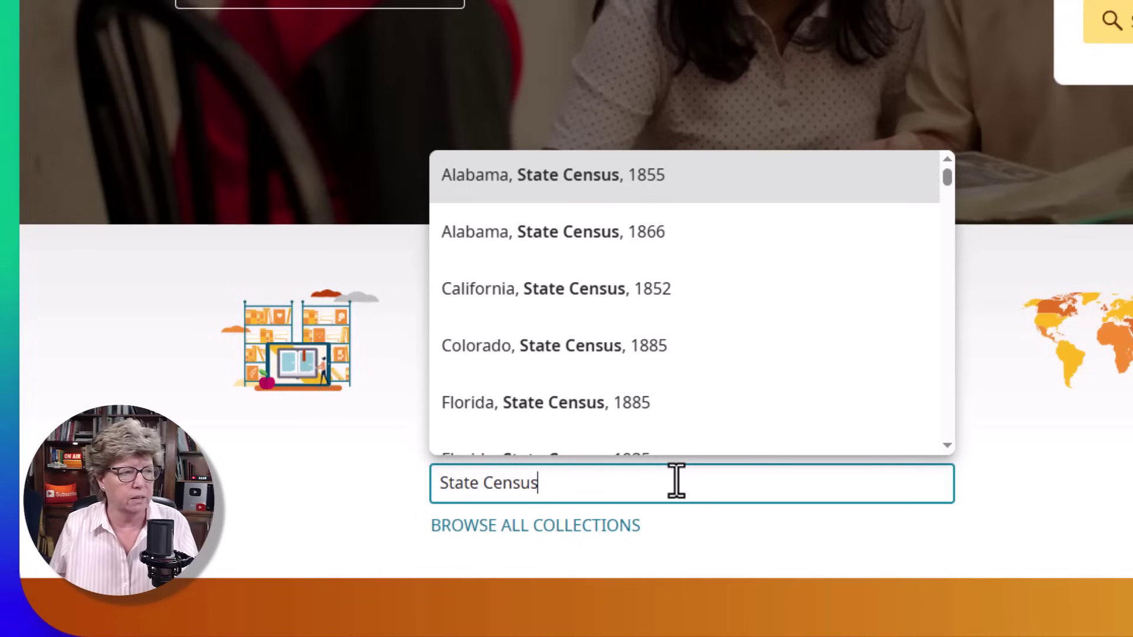
Step: Look through the suggested state census collections and open Florida, State Census, 1885
scroll(743, 369, "down", 1)
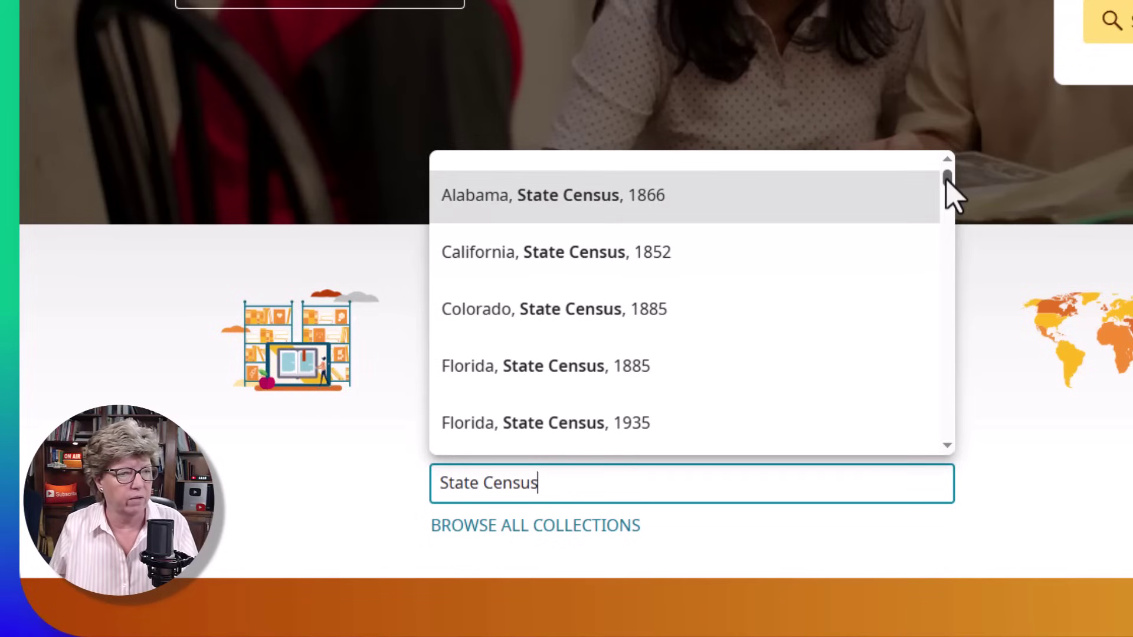
scroll(946, 183, "down", 7)
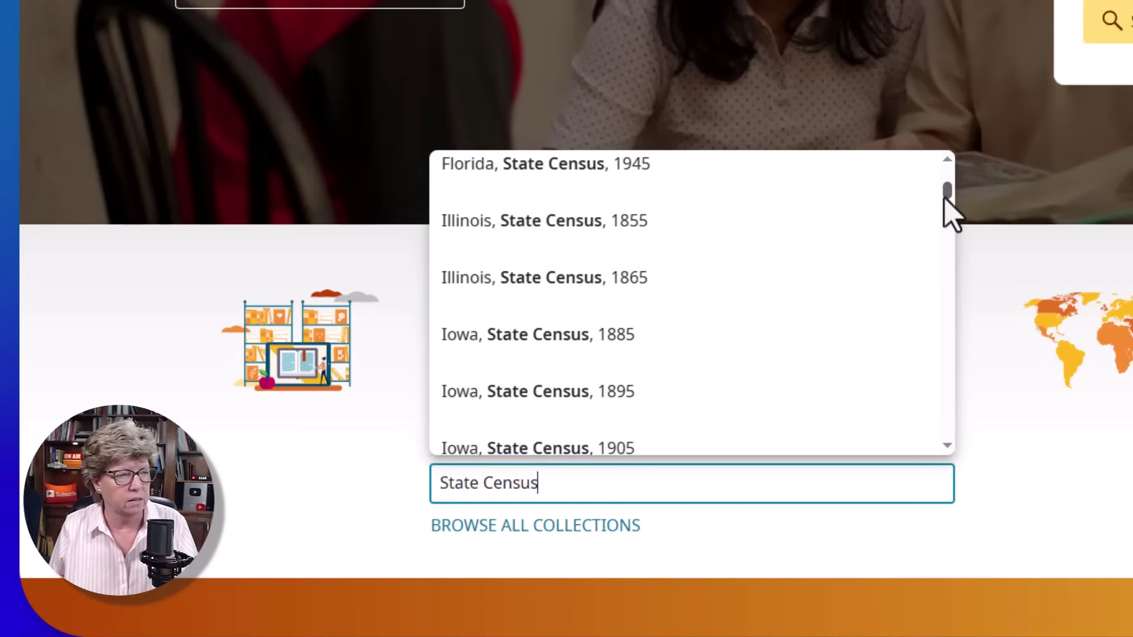
scroll(946, 210, "down", 5)
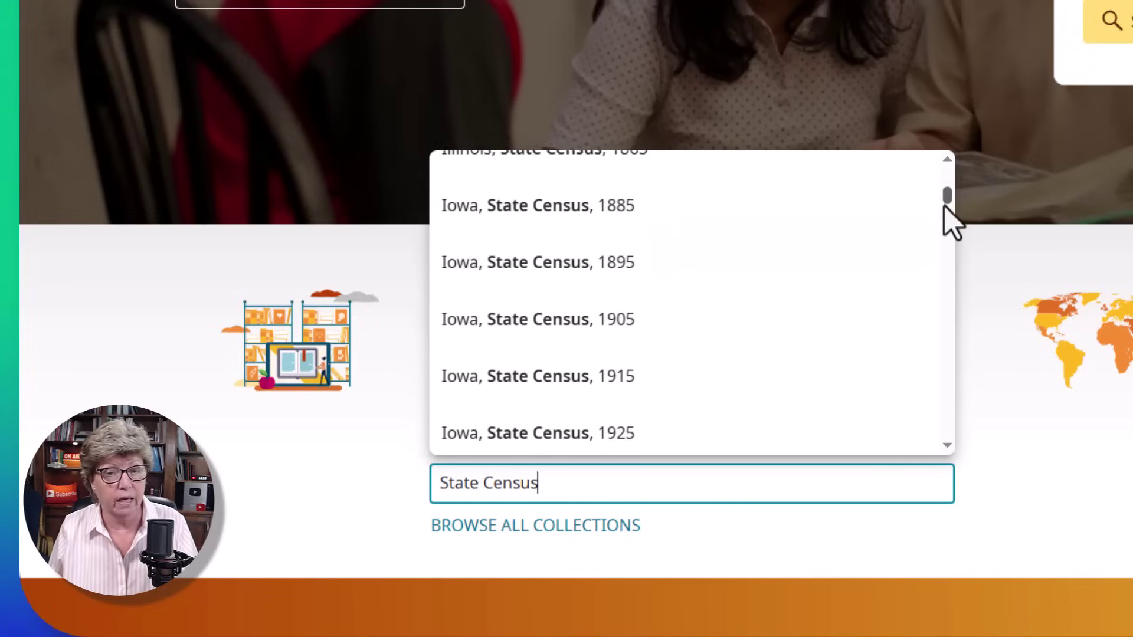
scroll(943, 220, "down", 15)
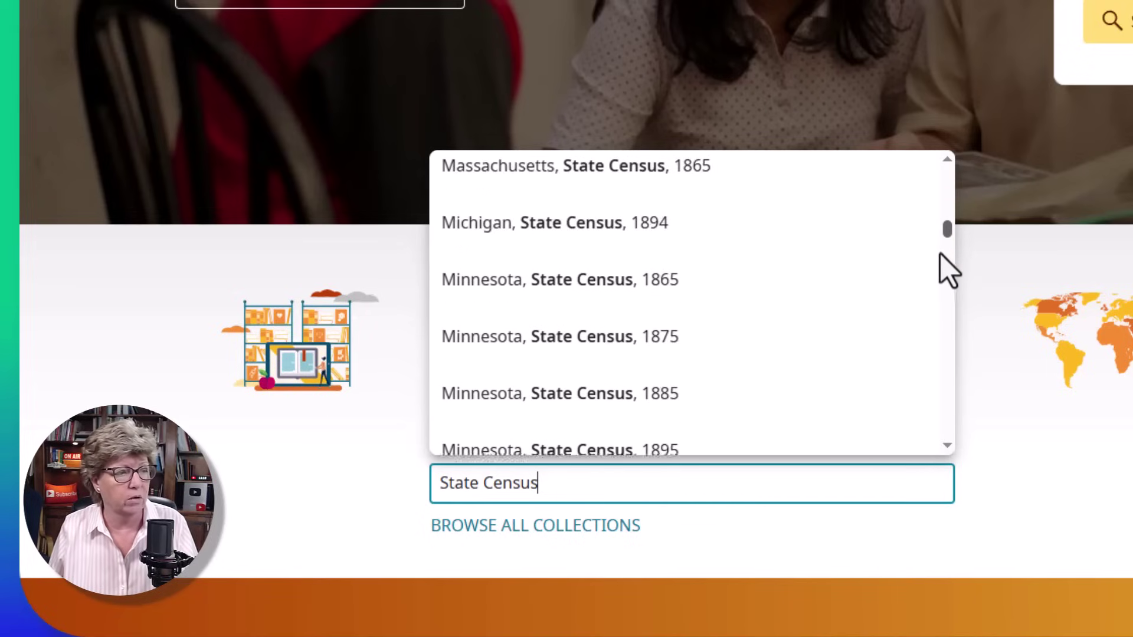
scroll(937, 285, "down", 19)
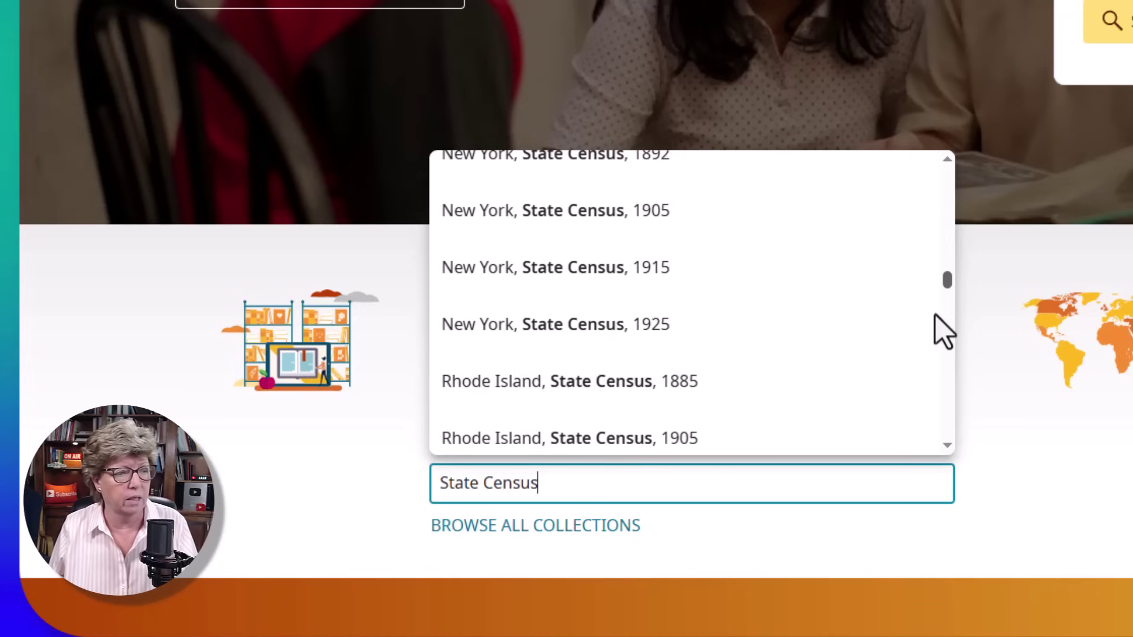
scroll(933, 354, "down", 8)
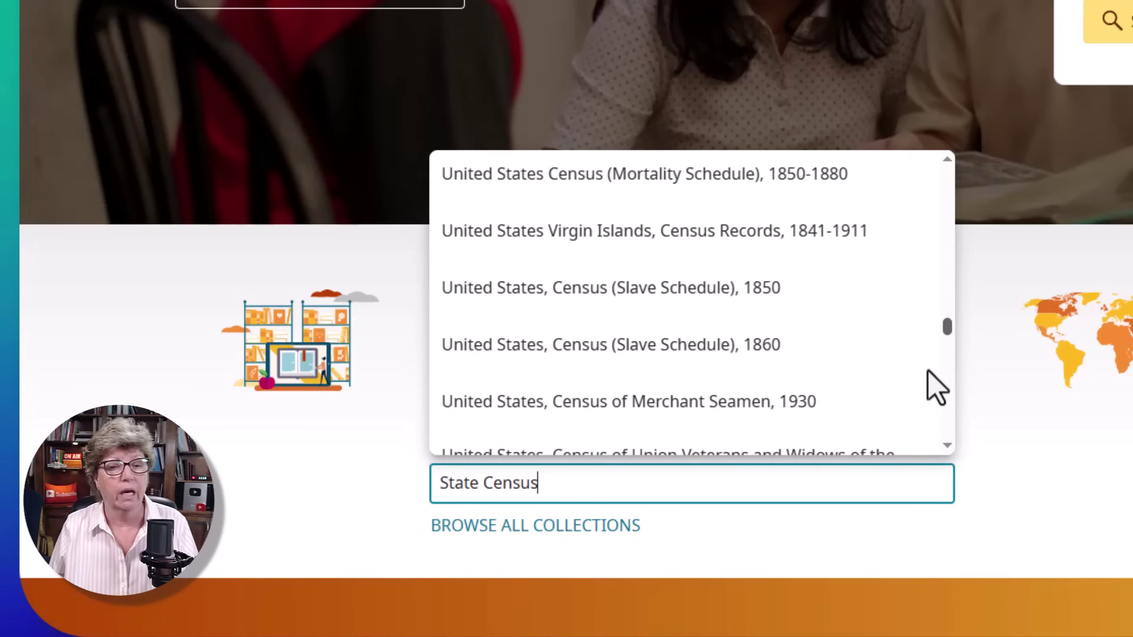
scroll(929, 371, "up", 20)
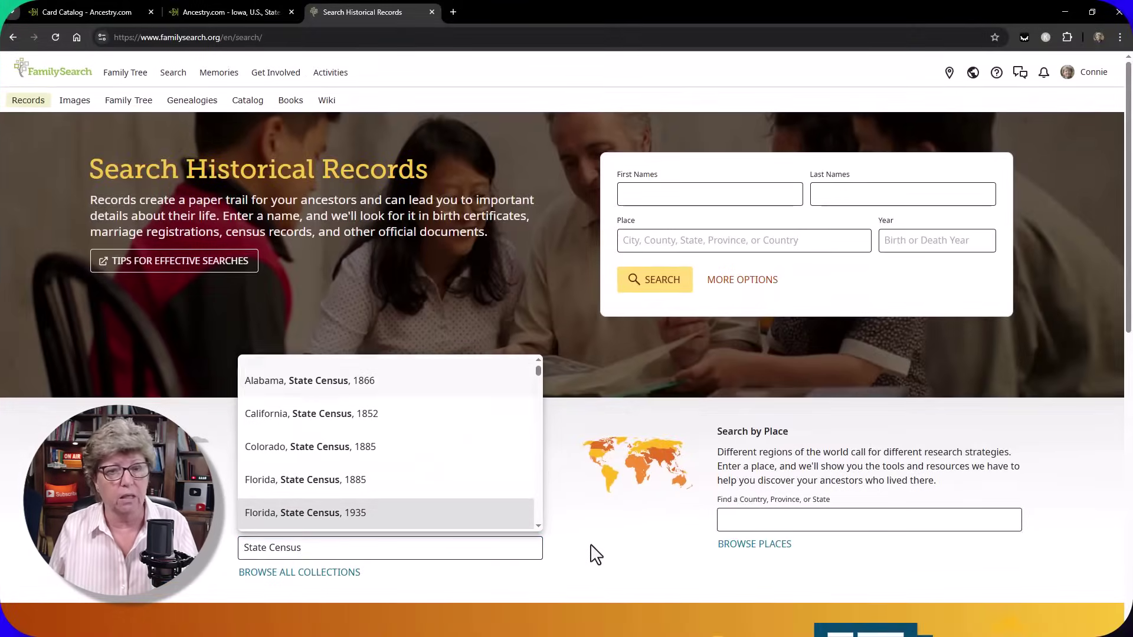
left_click(595, 555)
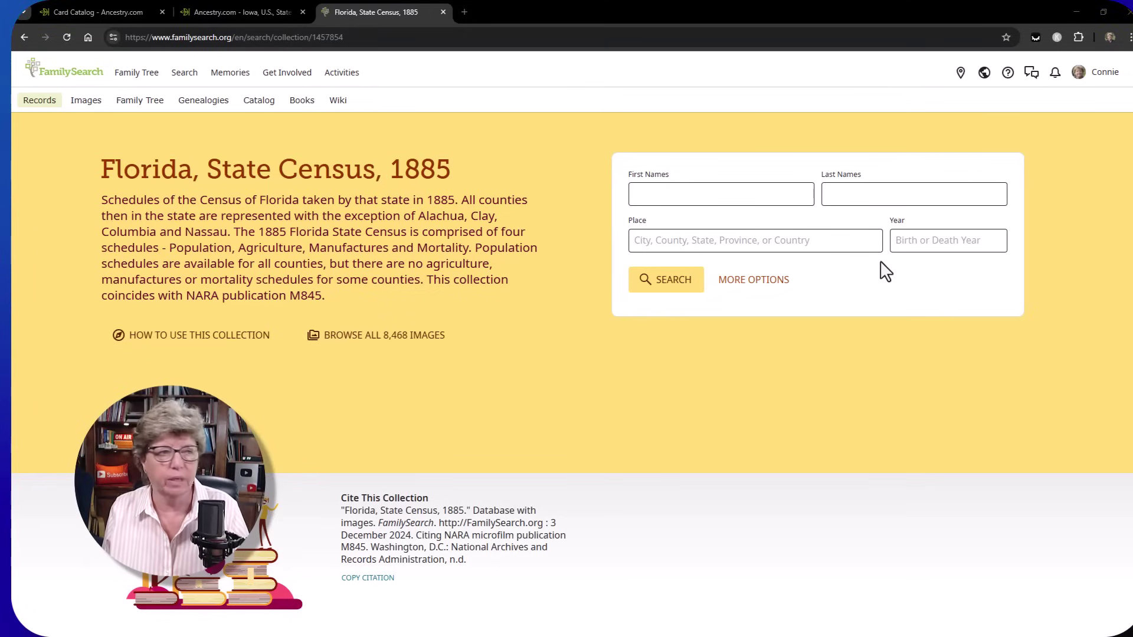
Step: Expand the Florida 1885 search form to its additional options and add alternate name fields for the ancestor
left_click(868, 196)
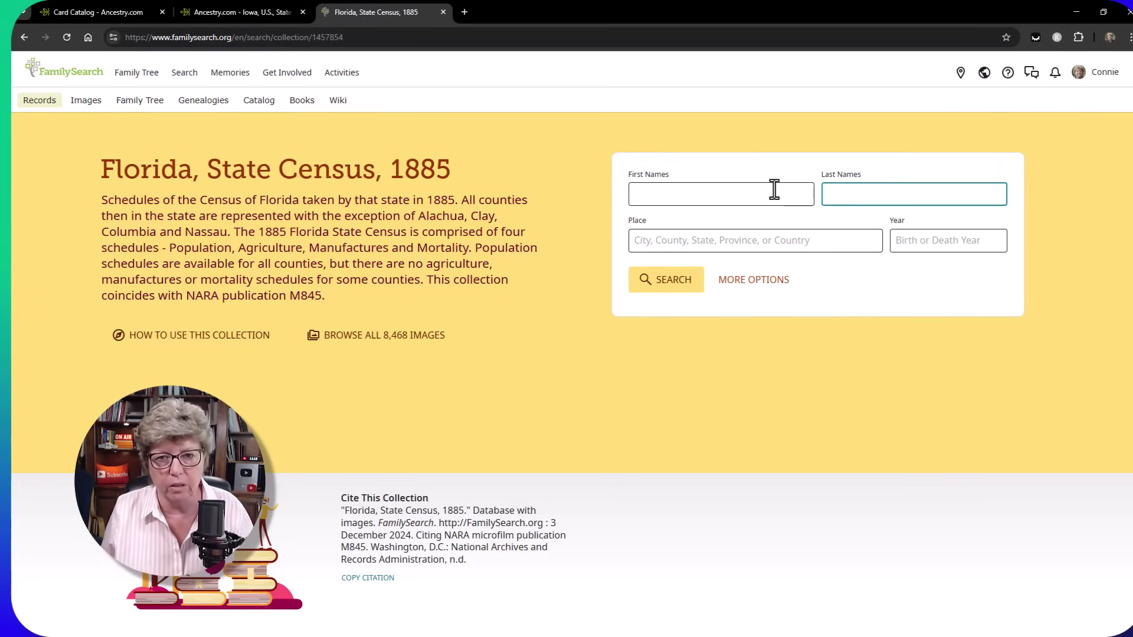
left_click(737, 286)
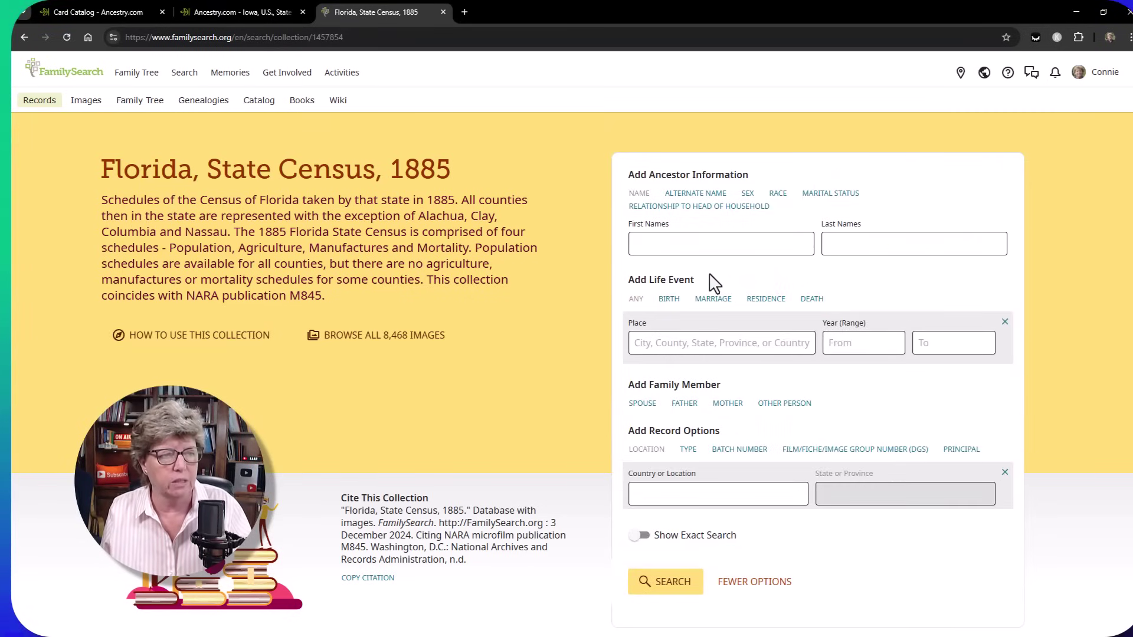
scroll(844, 398, "down", 2)
scroll(848, 399, "up", 2)
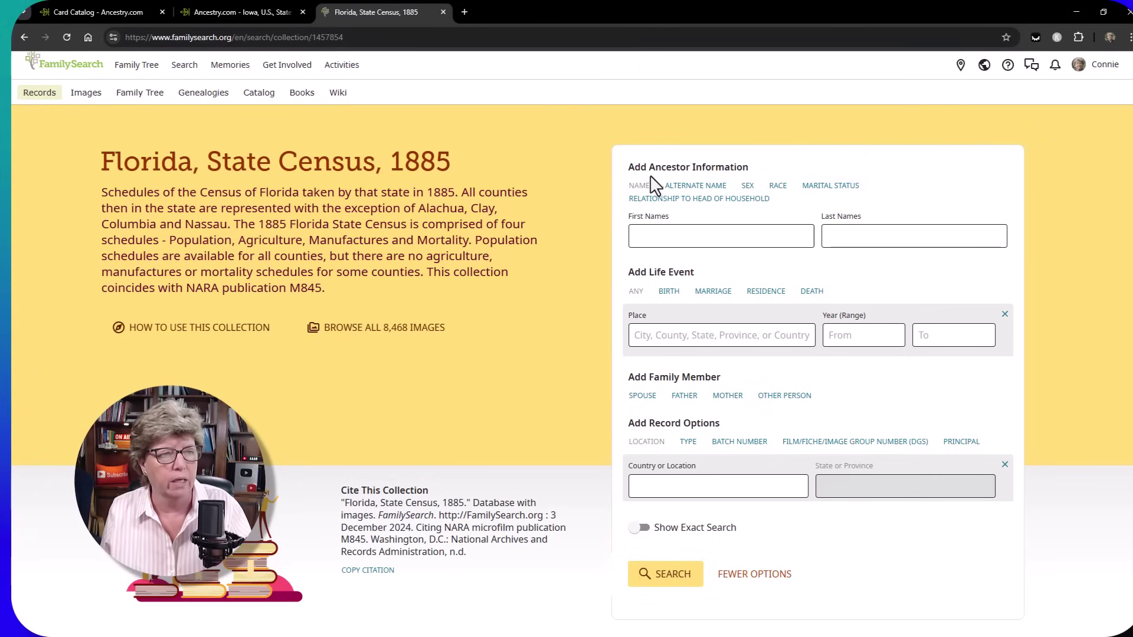
left_click(704, 186)
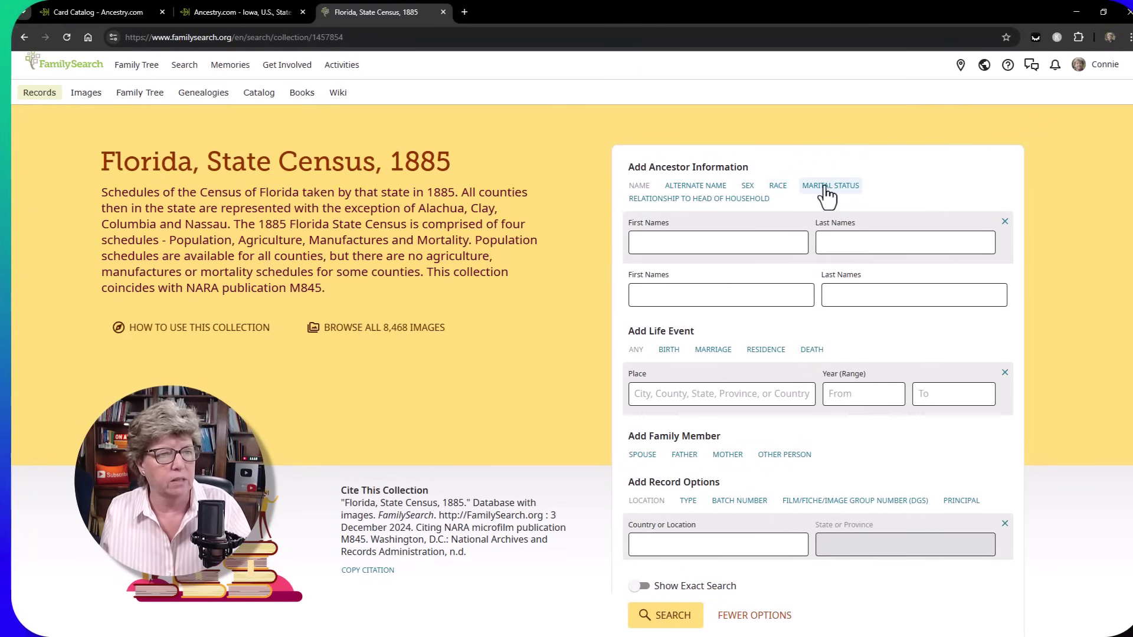
scroll(776, 394, "down", 2)
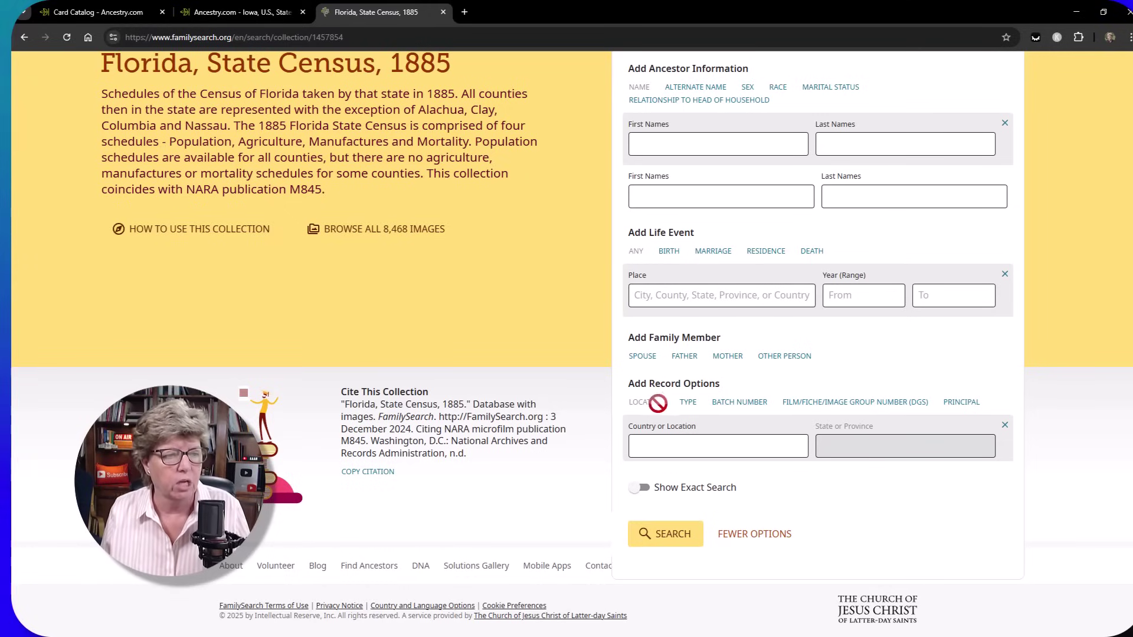
scroll(855, 379, "up", 2)
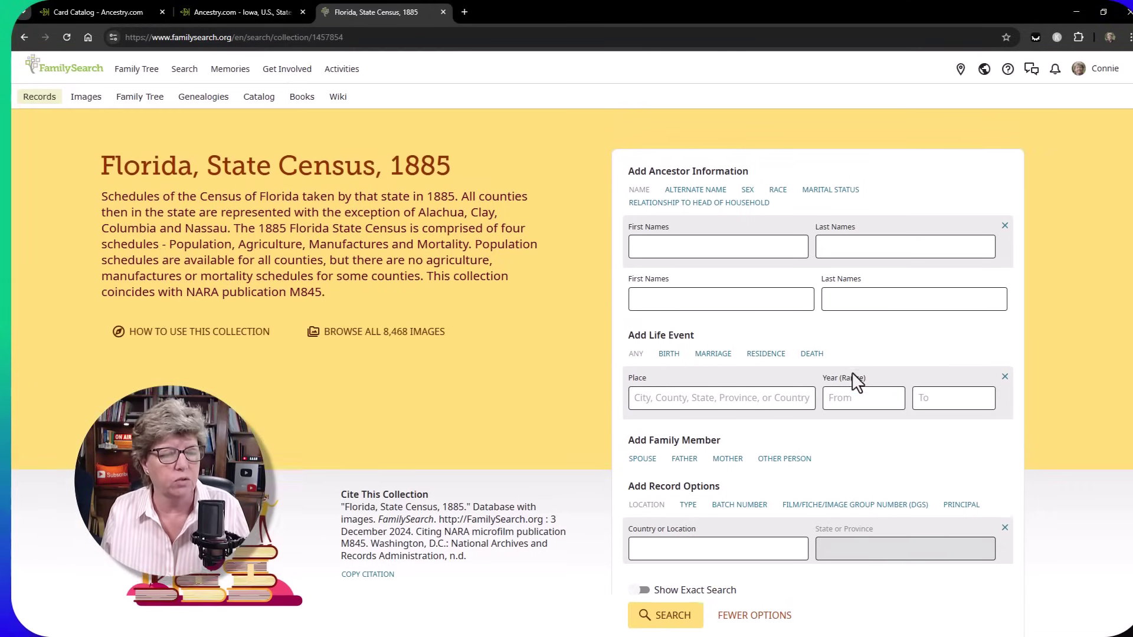